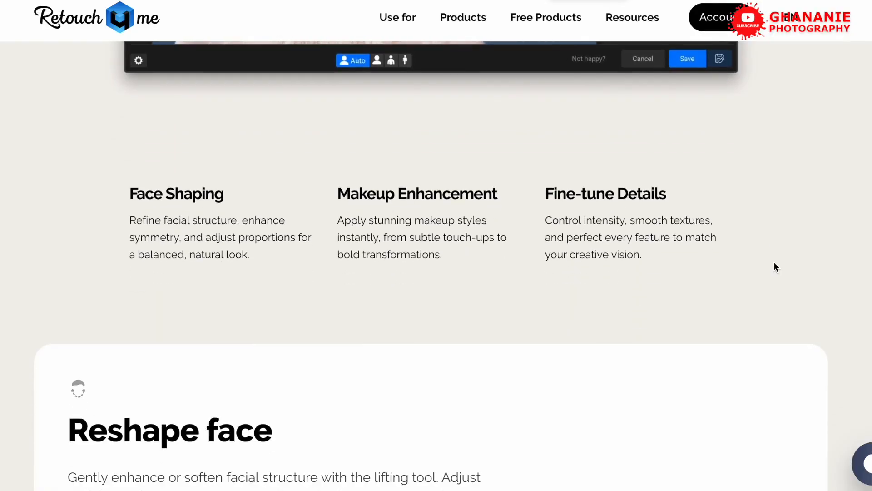
Review the Reshape face and Apply makeup sections of the Retouch4me product page.
scroll(775, 267, "down", 7)
scroll(775, 268, "down", 1)
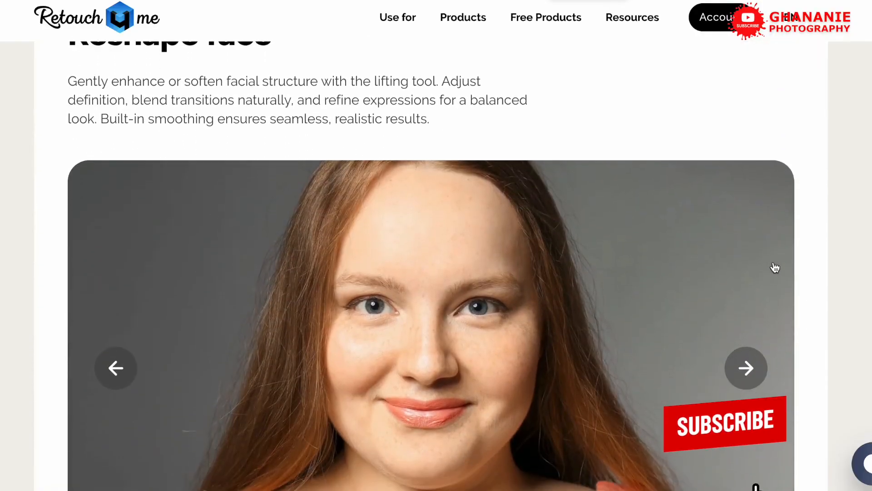
scroll(775, 268, "down", 6)
scroll(775, 268, "down", 10)
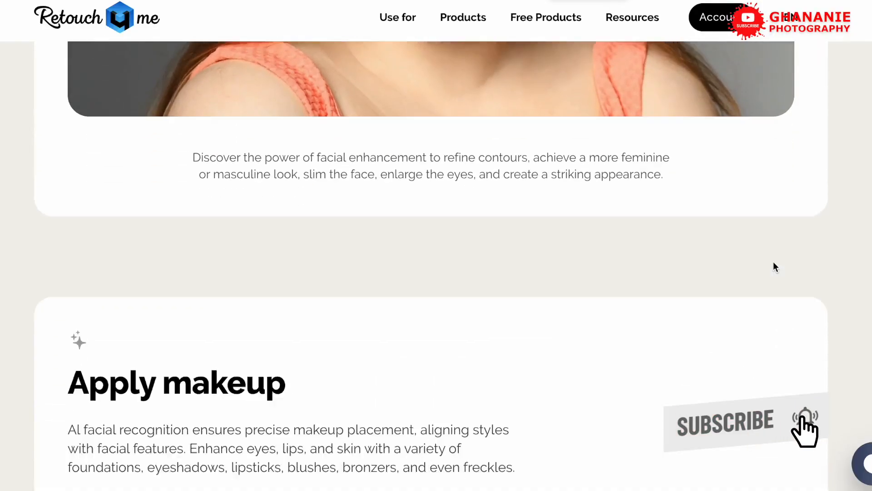
scroll(775, 267, "down", 2)
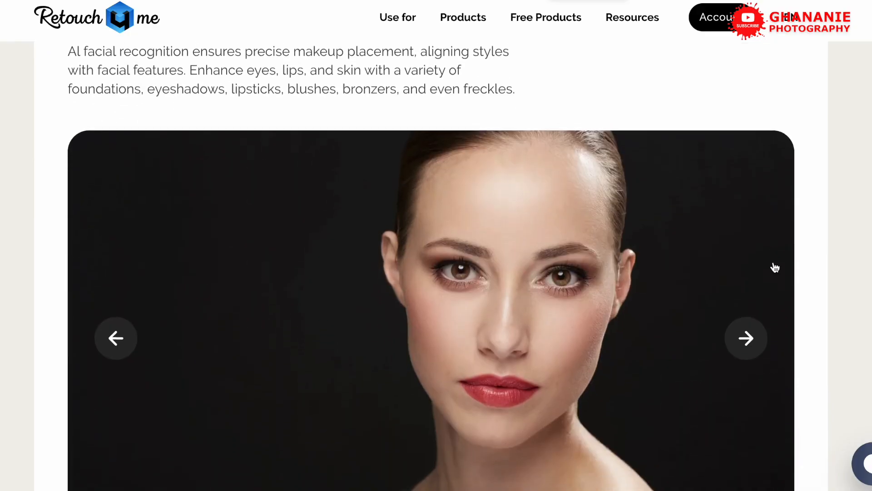
scroll(775, 268, "up", 3)
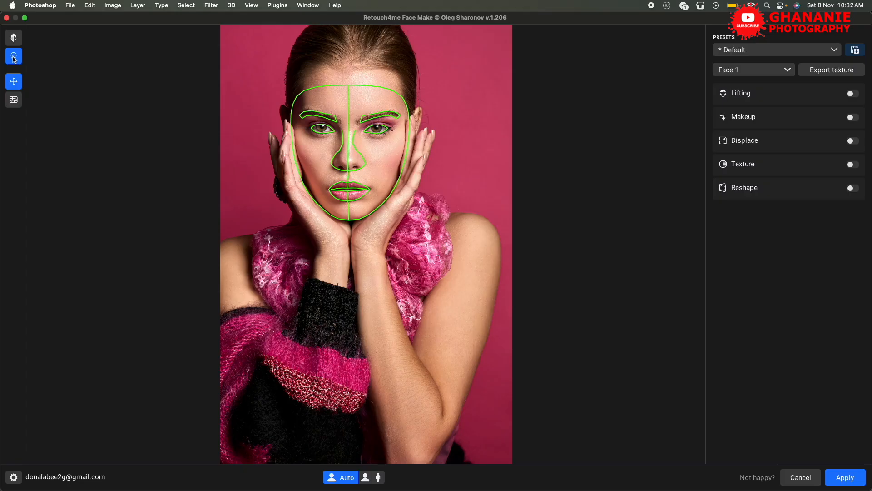
Cycle through the eye makeup styles past Classic Flick and Midnight Halo to preview them on the portrait.
left_click(14, 99)
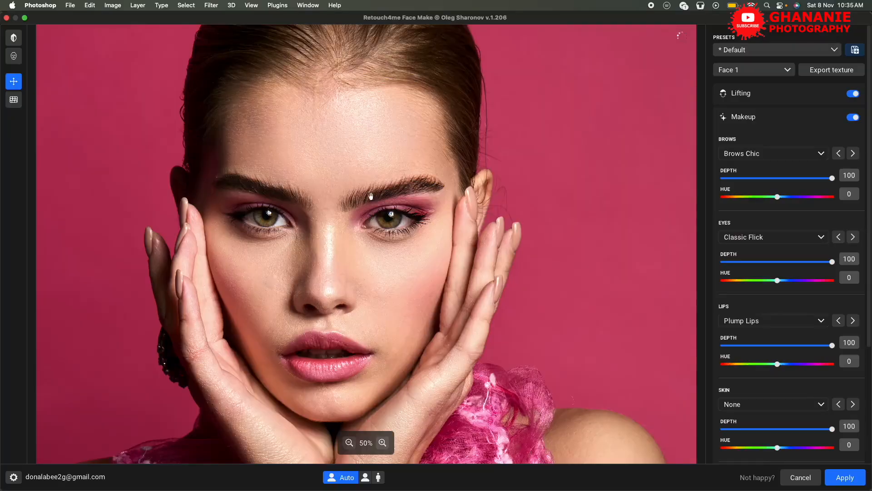
left_click(853, 237)
left_click(853, 236)
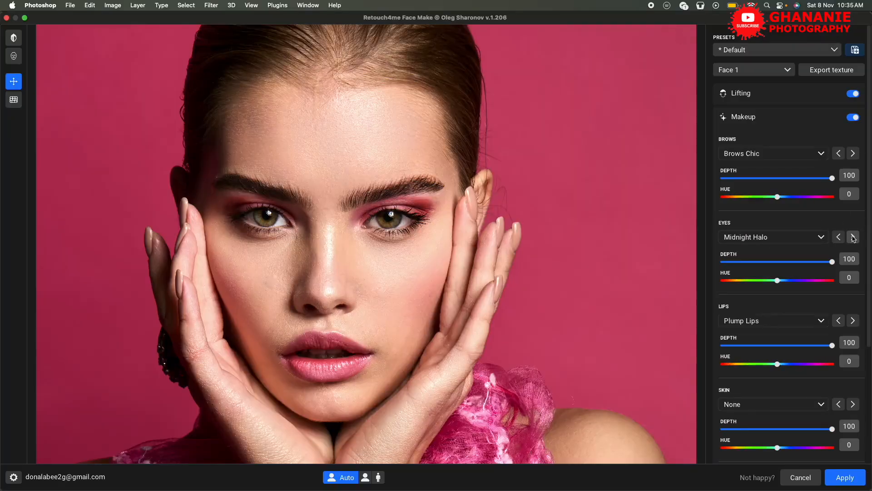
left_click(854, 236)
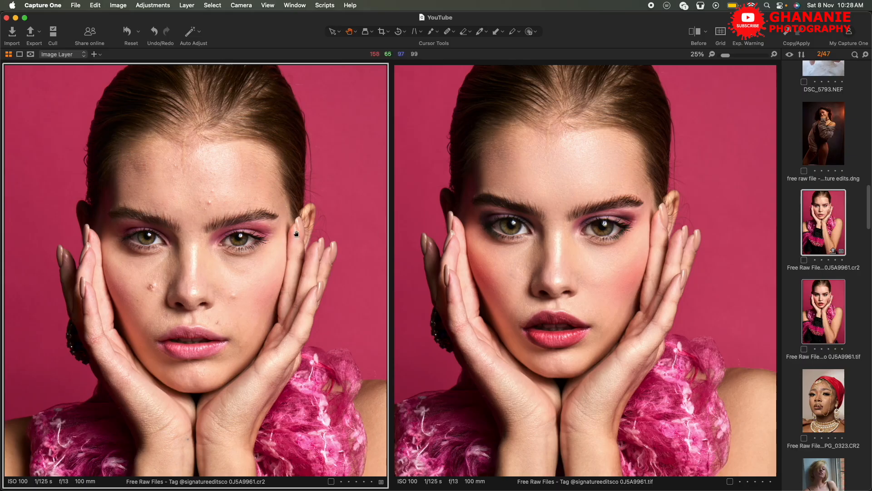
Switch from Capture One to Photoshop and open the Retouch4me Face Make filter on Layer 2.
left_click_drag(253, 239, 255, 222)
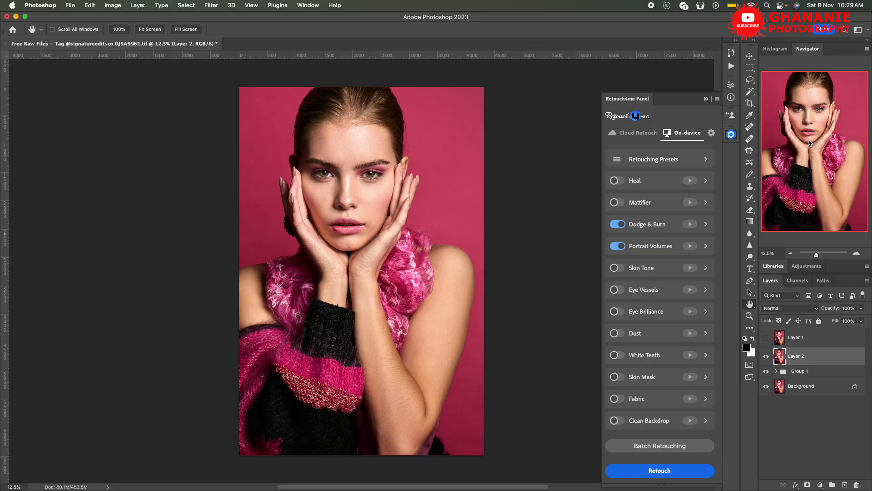
left_click(210, 5)
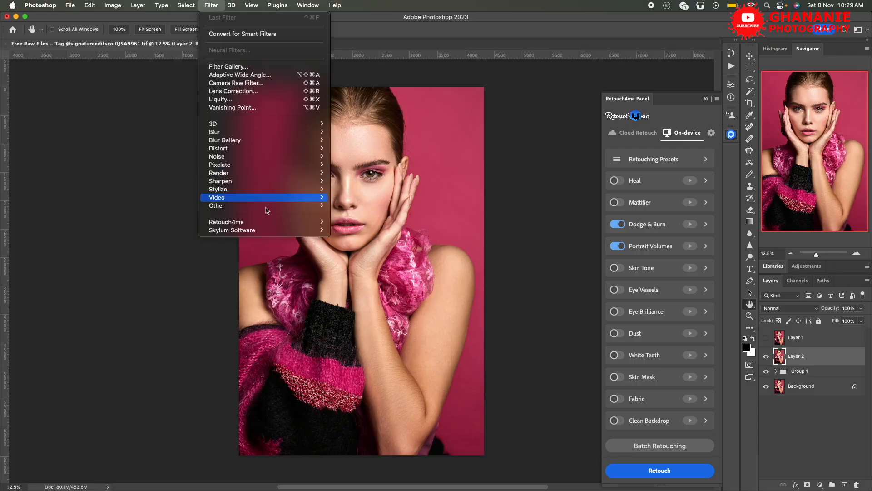
mouse_move(287, 222)
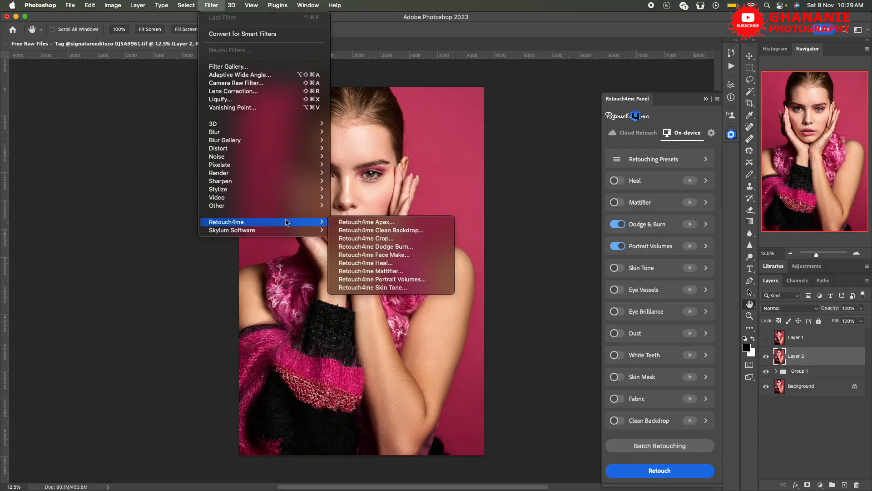
left_click(384, 255)
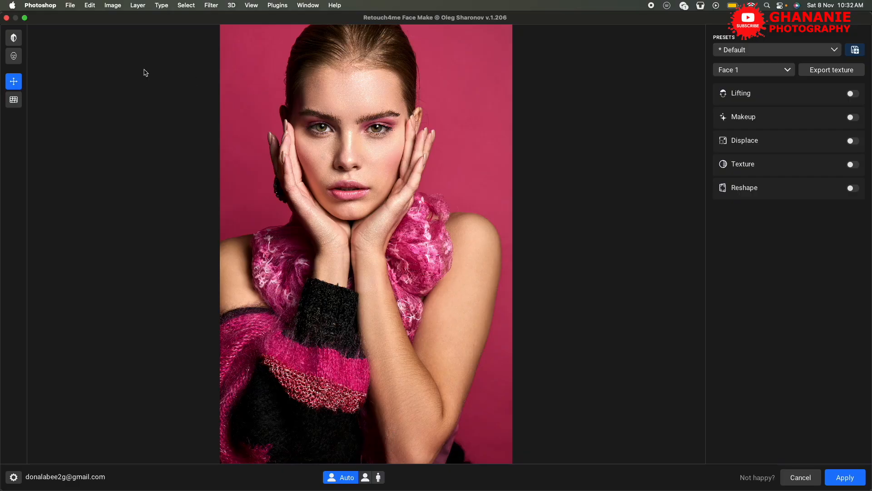
Show the editable face mesh, set its brush size to 61, and return to Pan & Zoom.
left_click(13, 57)
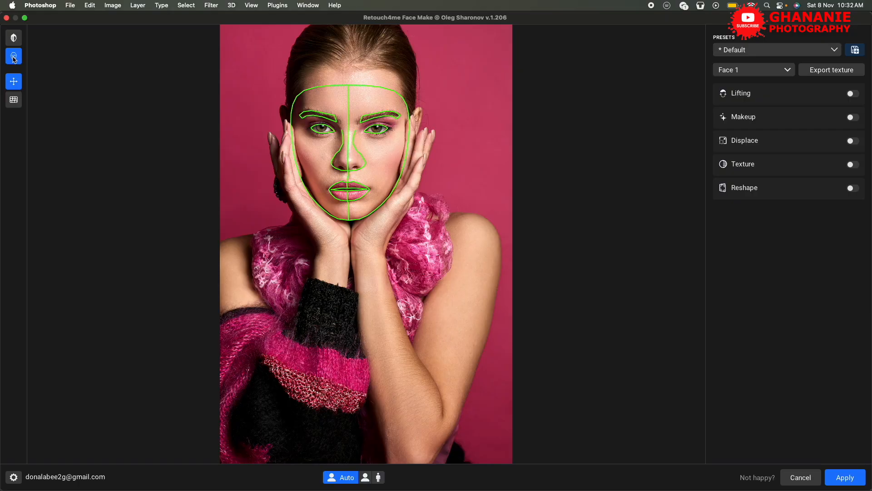
left_click(14, 100)
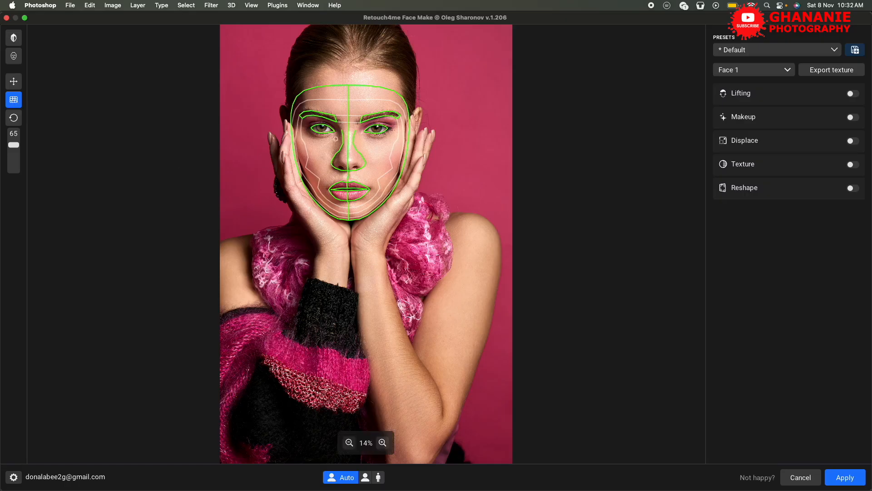
mouse_move(14, 150)
left_mouse_down()
mouse_move(15, 159)
mouse_move(14, 146)
left_mouse_up()
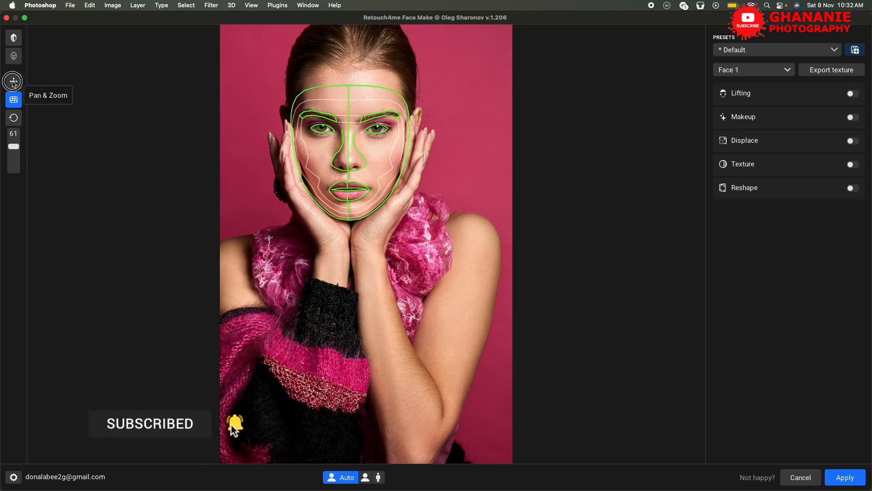
left_click(14, 82)
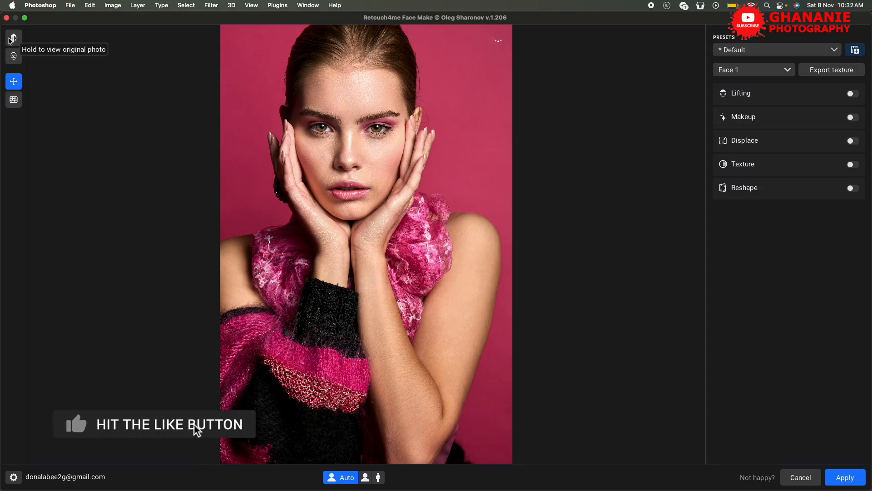
Compare the portrait with the original photo and examine the available presets without choosing one.
left_click(9, 41)
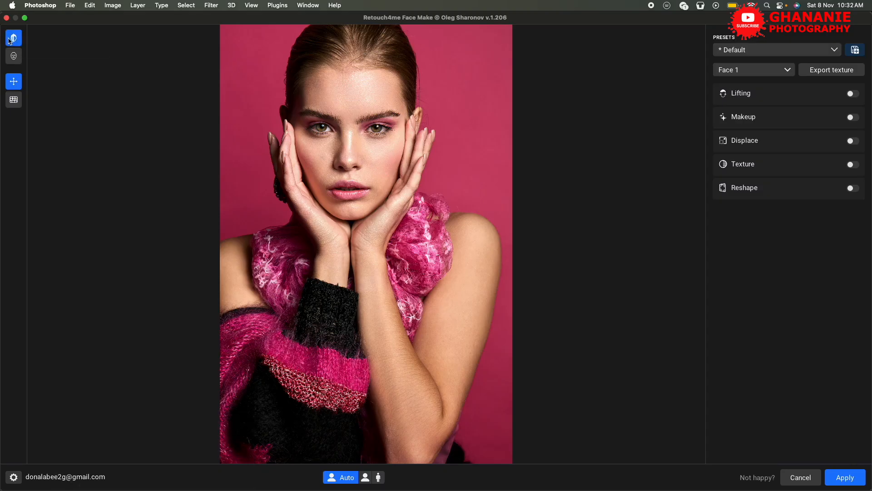
left_click(9, 41)
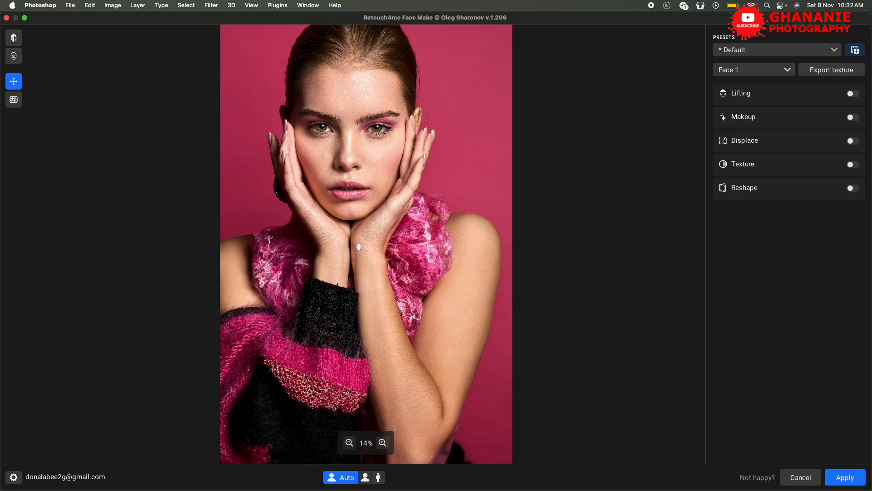
scroll(373, 186, "up", 5)
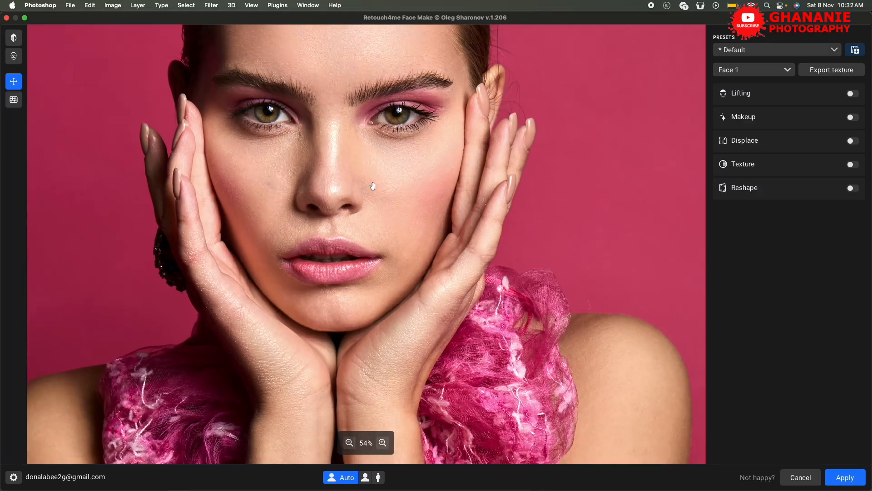
scroll(372, 186, "down", 1)
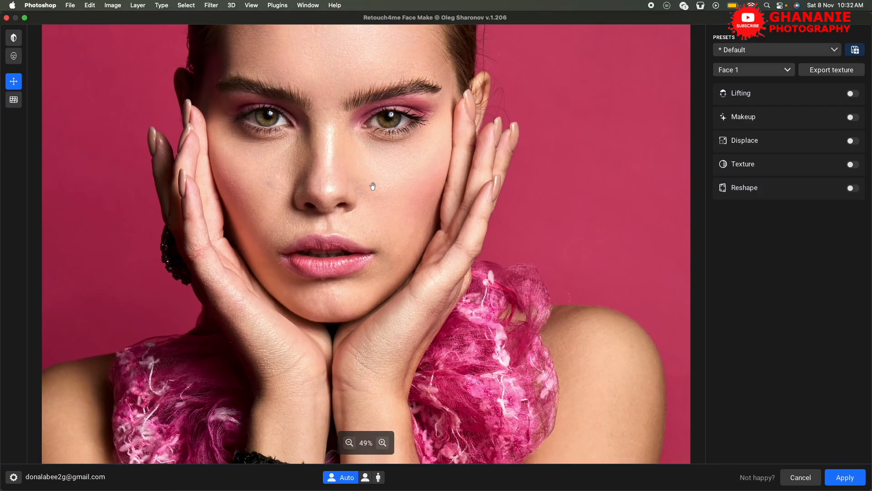
left_click_drag(397, 168, 439, 276)
left_click(834, 49)
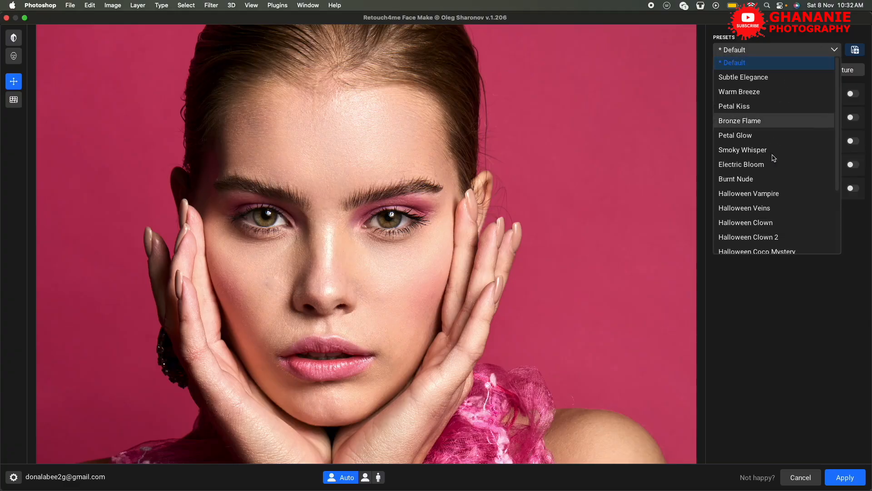
left_click(836, 50)
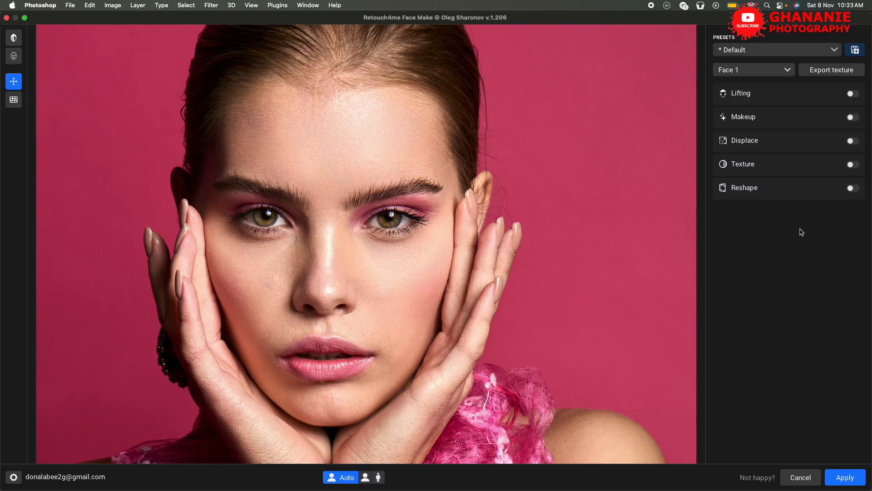
Enable Lifting at its default strengths and compare the lifted face with the original photo.
left_click(781, 99)
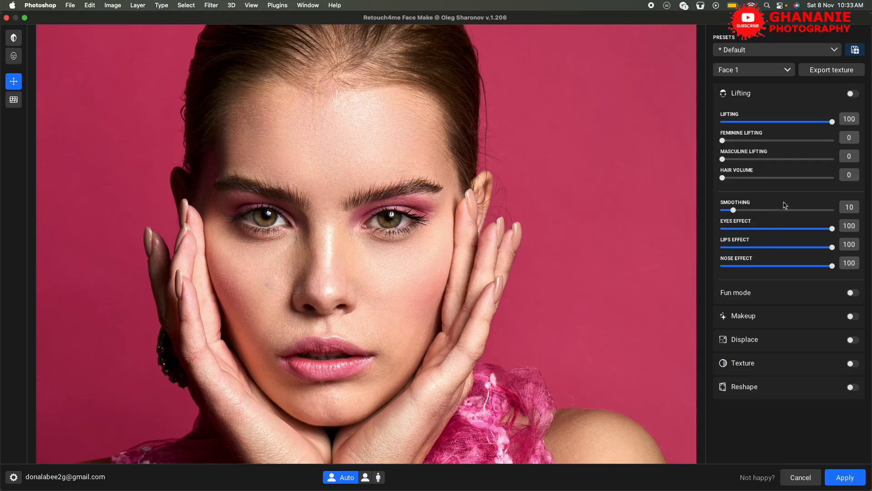
left_click(854, 95)
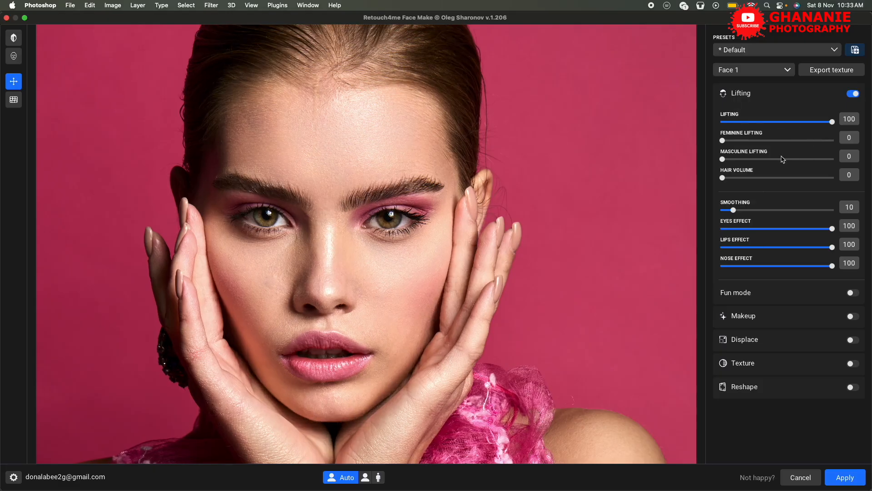
left_click(12, 40)
left_click(13, 40)
Test the Lifting and Eyes Effect strengths, leaving both at 100.
left_click_drag(833, 122, 852, 123)
left_click_drag(833, 230, 707, 227)
left_click_drag(790, 227, 838, 230)
Expand the Makeup settings and apply the Brows Chic style to the brows.
left_click(781, 94)
left_click(780, 119)
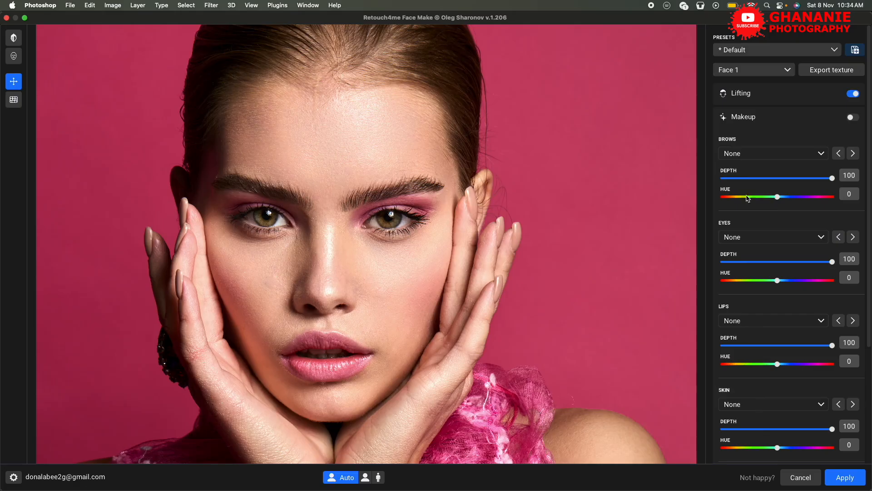
left_click(821, 153)
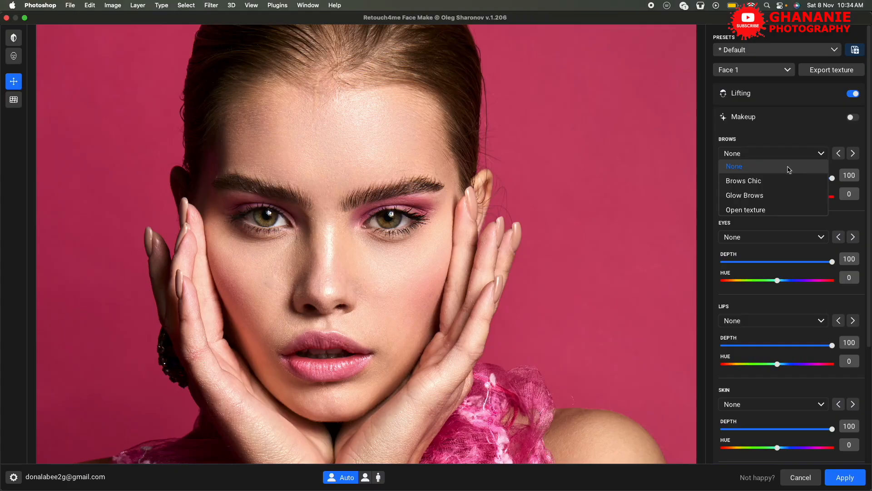
left_click(820, 154)
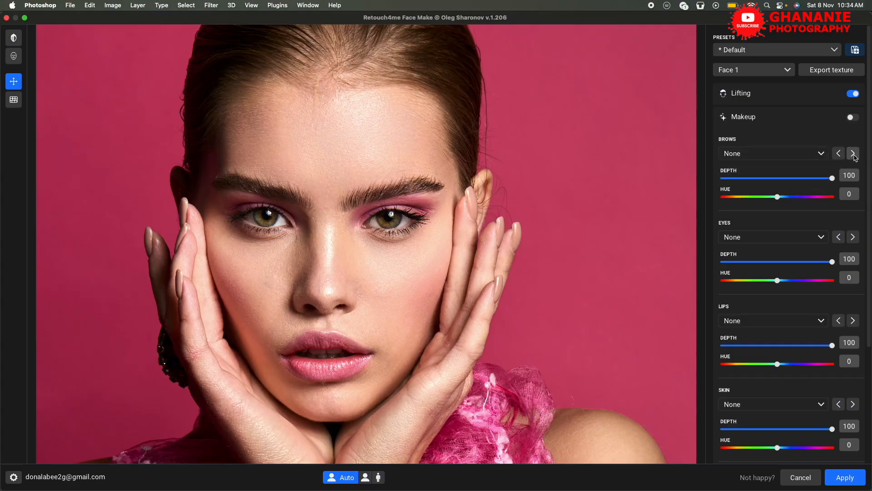
left_click(853, 154)
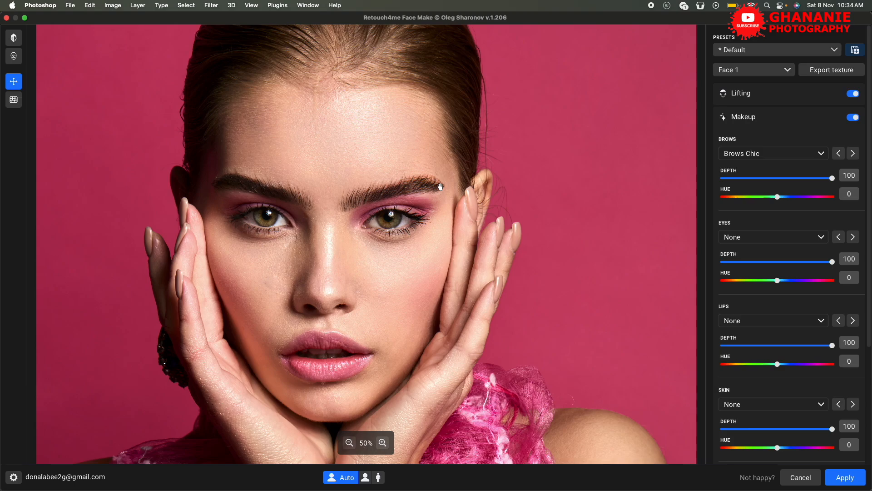
Try the Glow Brows style with a shifted hue, reset the hue to 0, and return to Brows Chic.
left_click(854, 154)
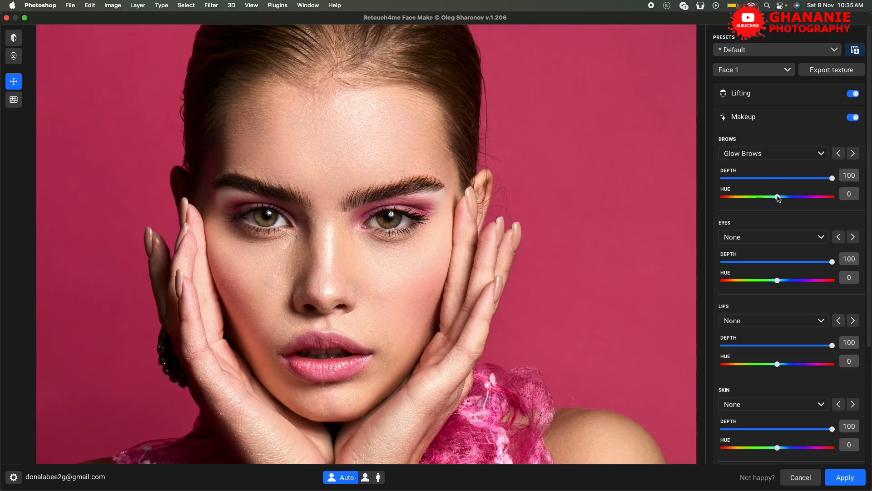
mouse_move(778, 197)
left_mouse_down()
mouse_move(727, 196)
mouse_move(833, 201)
mouse_move(697, 203)
mouse_move(816, 200)
mouse_move(786, 197)
left_mouse_up()
double_click(786, 201)
left_click(841, 154)
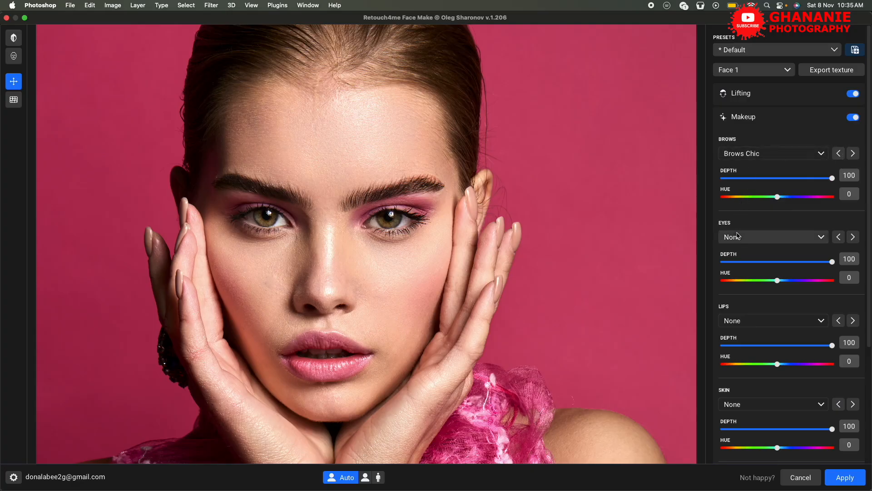
Browse the lip makeup styles and apply Plump Lips.
scroll(755, 246, "down", 5)
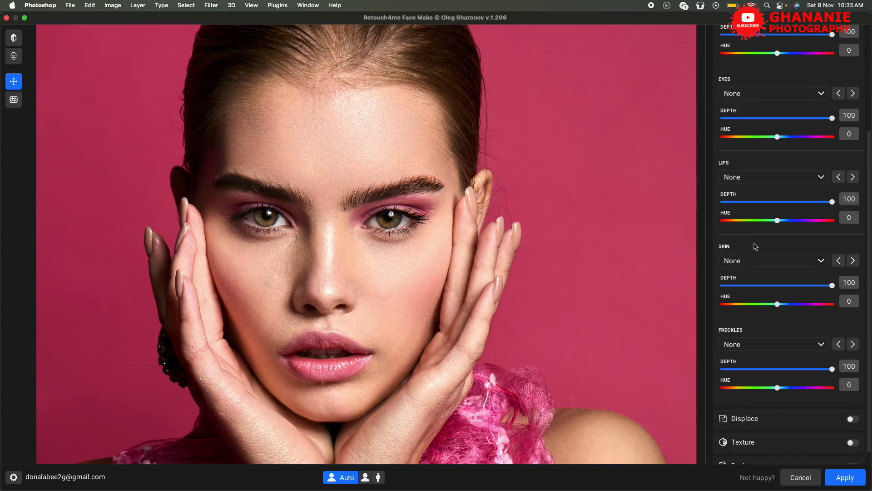
left_click(820, 177)
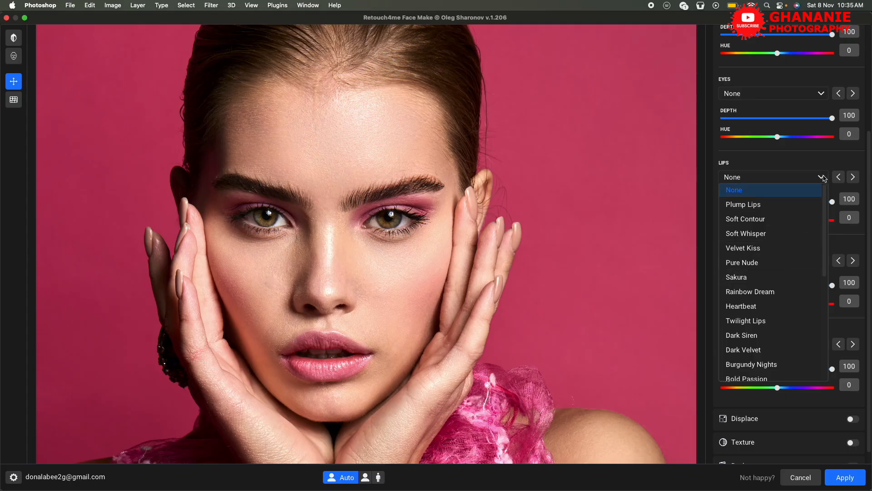
left_click(824, 179)
left_click(854, 178)
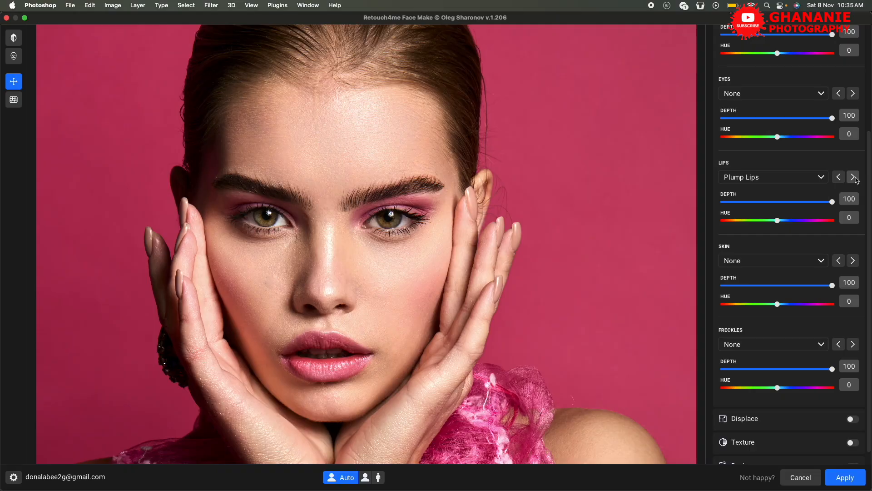
Apply the Smoke Veil makeup style to the eyes.
scroll(801, 149, "up", 5)
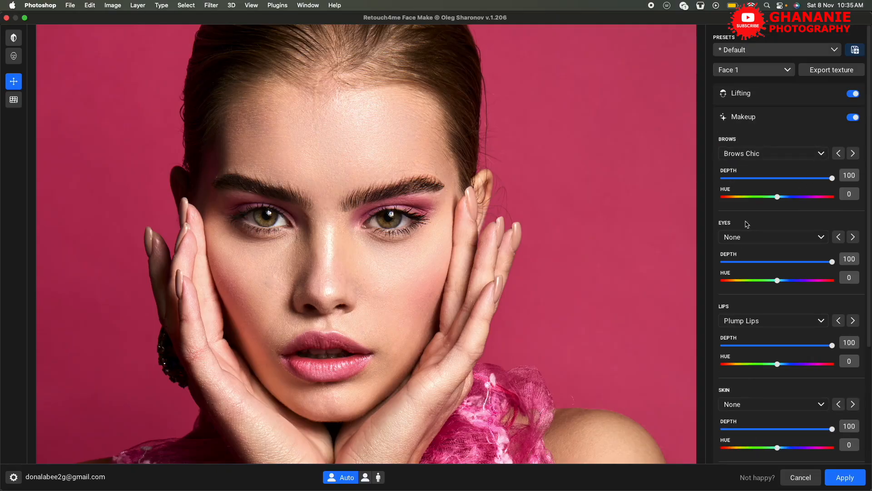
left_click(853, 237)
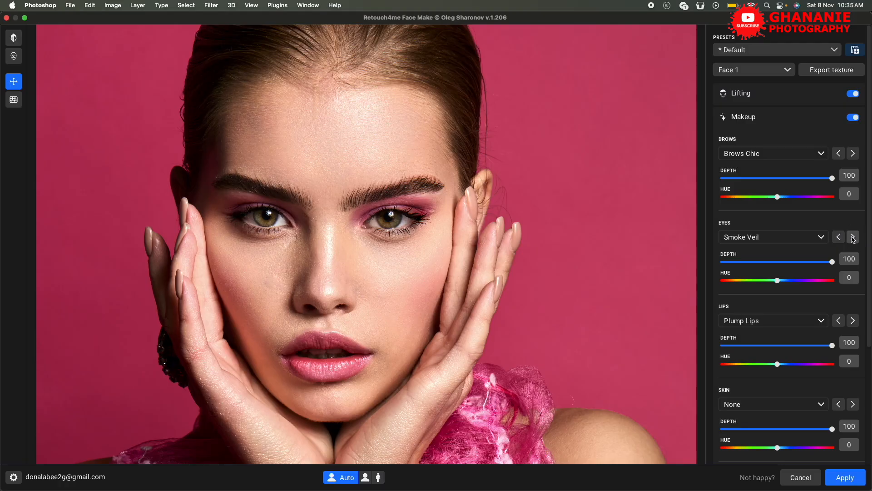
Browse the eye makeup styles past Classic Flick and Midnight Halo and apply Sparkling Steel.
left_click(853, 237)
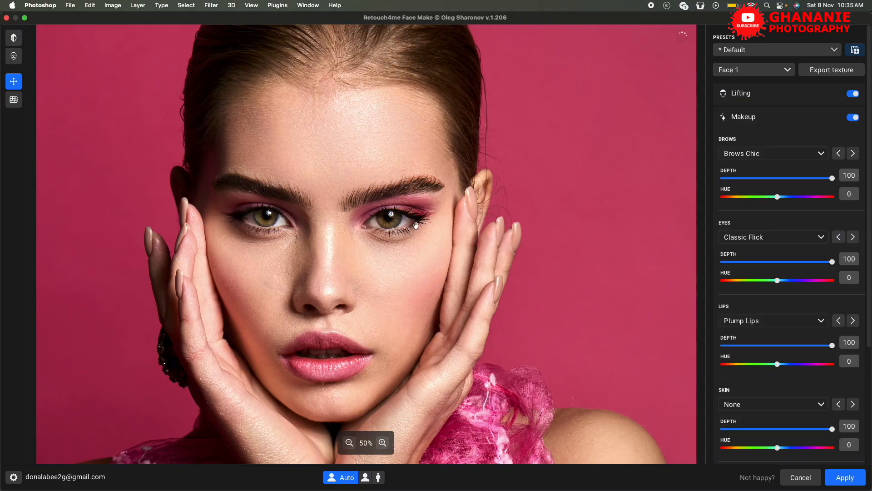
left_click(854, 237)
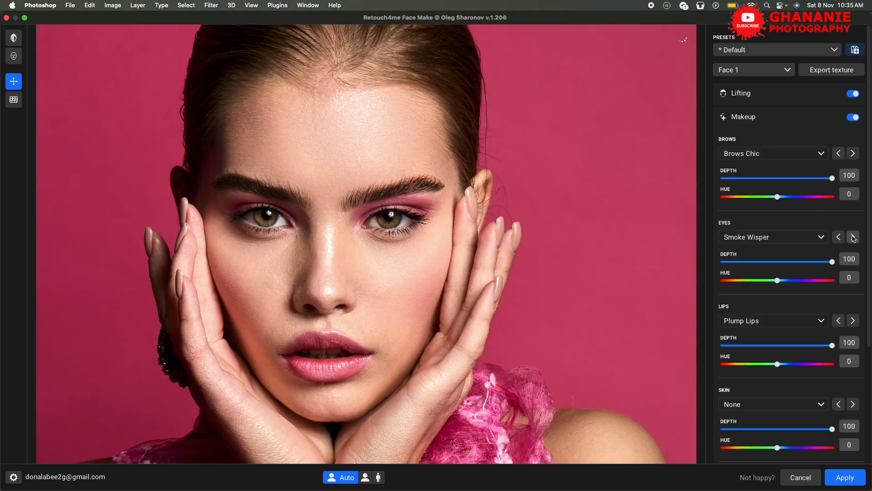
left_click(853, 237)
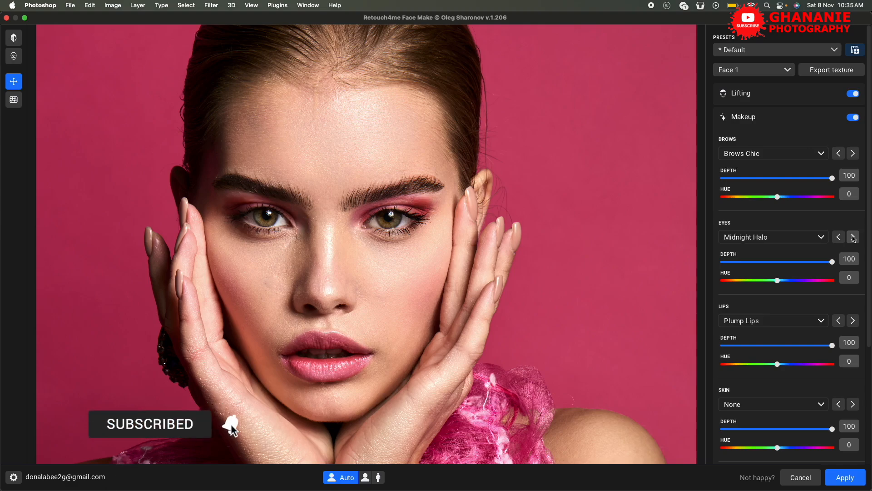
left_click(853, 238)
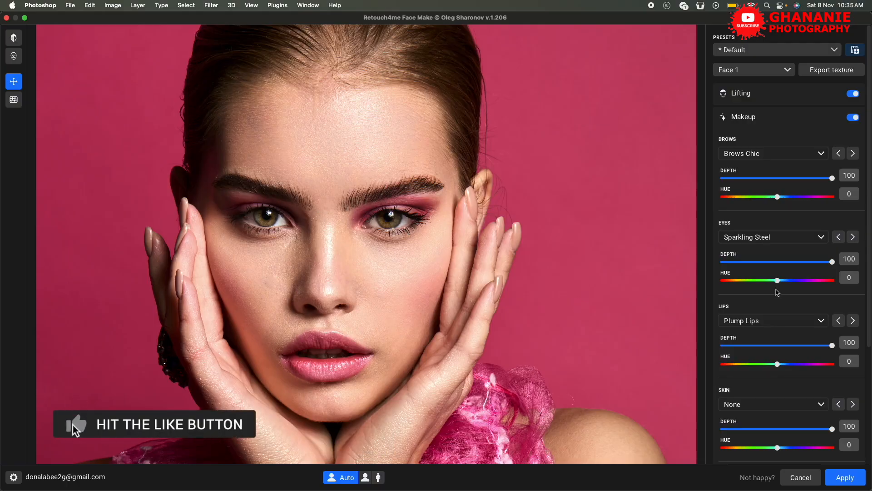
Browse the lip makeup styles, apply Rainbow Dream and set its hue to -30.
scroll(812, 284, "down", 3)
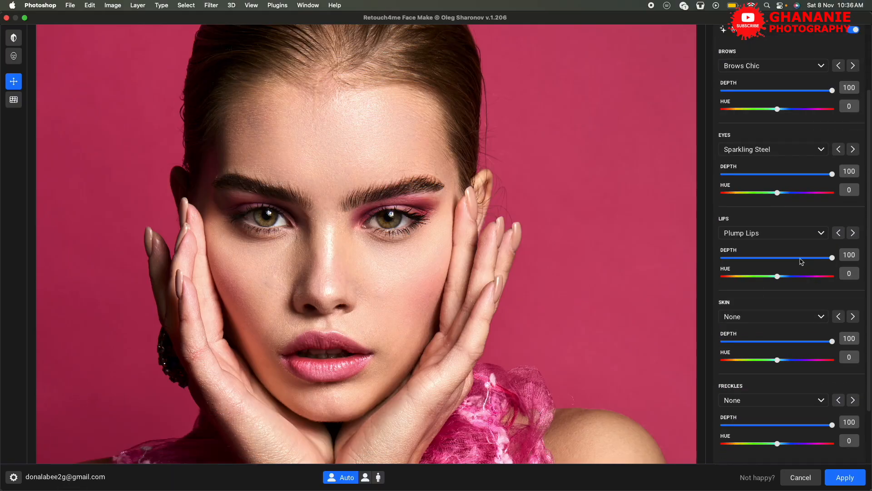
scroll(801, 261, "down", 2)
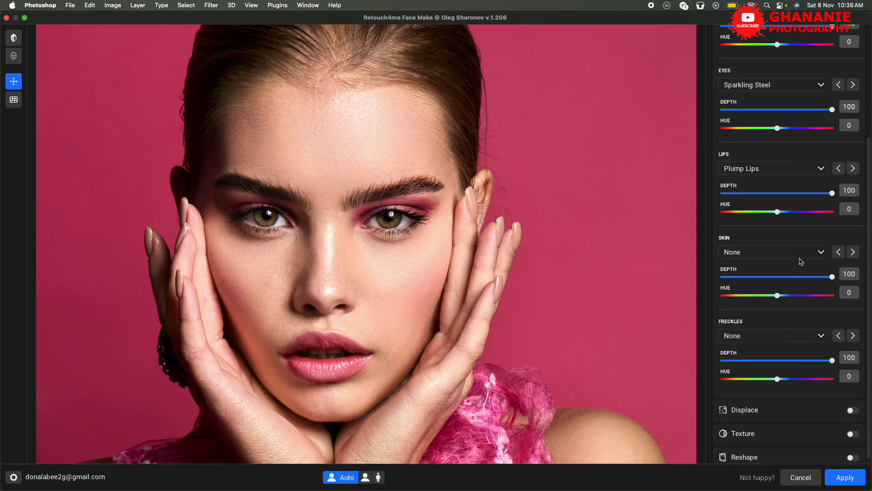
left_click(853, 168)
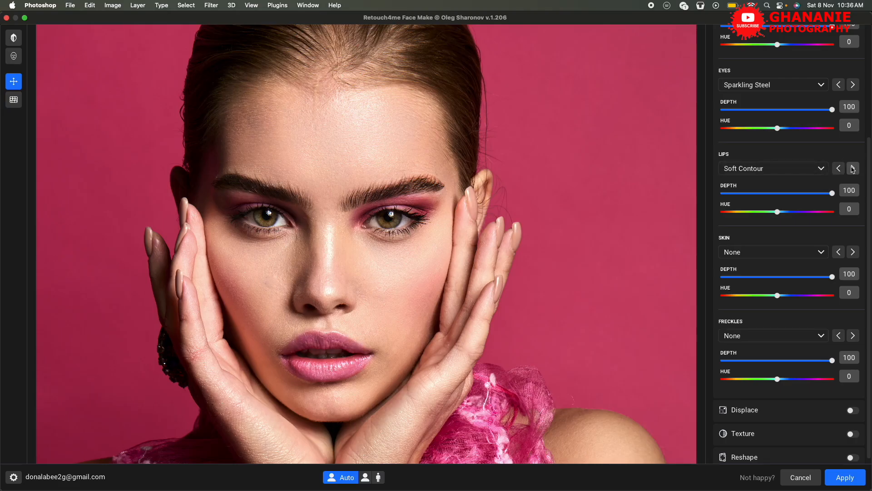
left_click(813, 168)
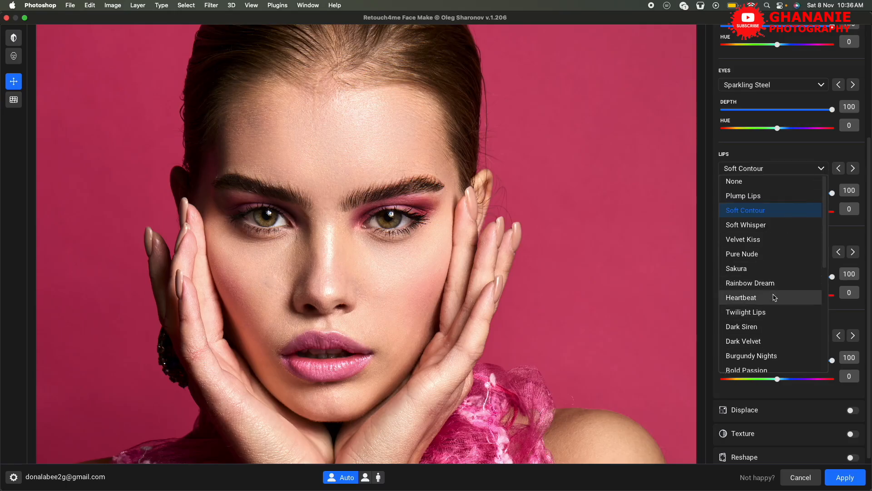
scroll(750, 287, "down", 10)
scroll(750, 287, "up", 10)
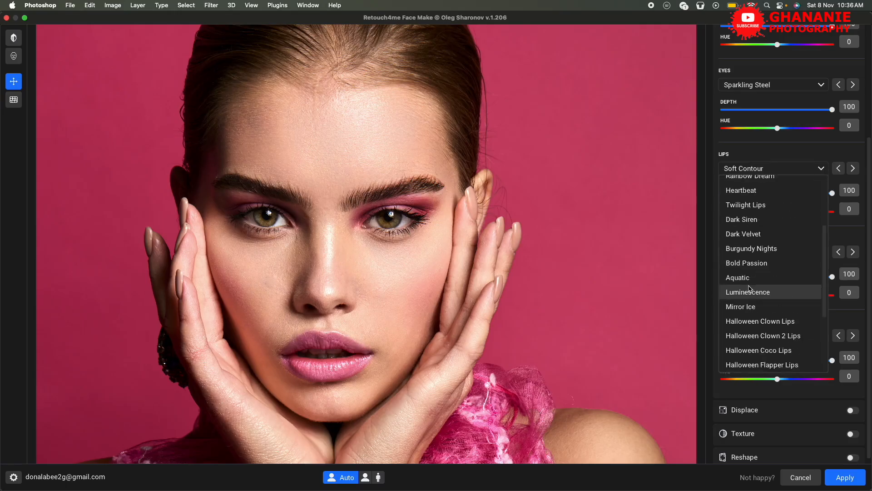
left_click(853, 168)
left_click(853, 168)
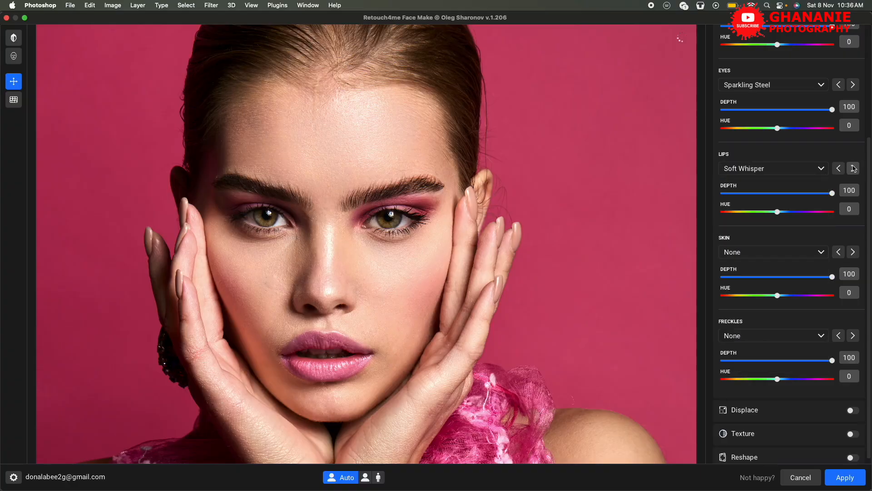
left_click(853, 168)
left_click(854, 168)
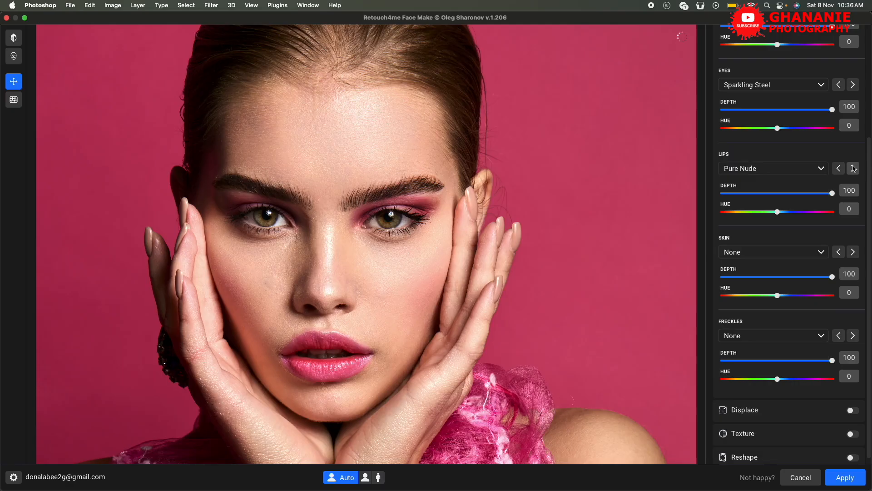
left_click(854, 168)
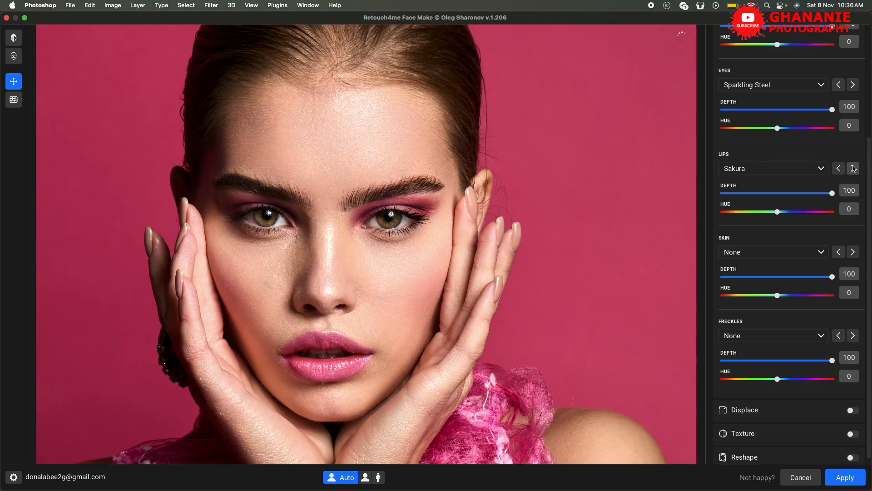
left_click(853, 168)
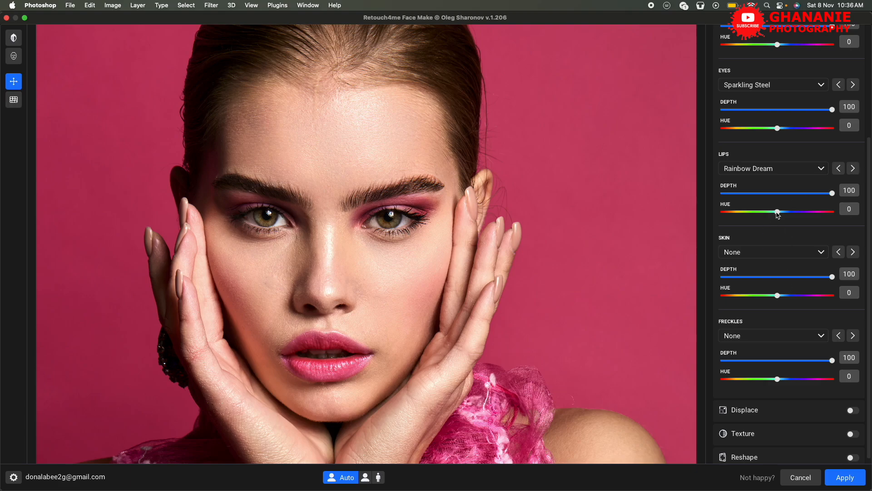
mouse_move(778, 212)
left_mouse_down()
mouse_move(841, 212)
mouse_move(696, 224)
mouse_move(734, 211)
mouse_move(831, 211)
mouse_move(728, 221)
mouse_move(787, 217)
mouse_move(770, 222)
left_mouse_up()
Browse the skin makeup styles from Soft Rose through the contour and Halloween looks and apply Halloween Flapper Skin.
scroll(776, 234, "down", 1)
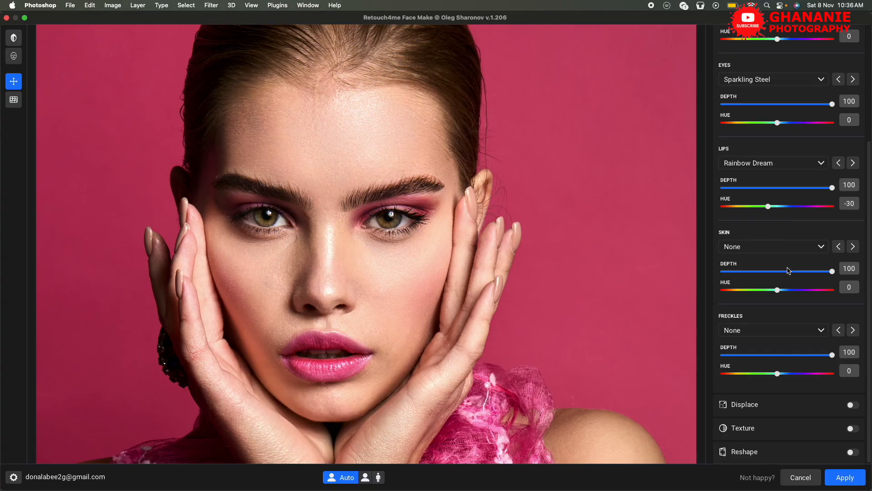
left_click(820, 247)
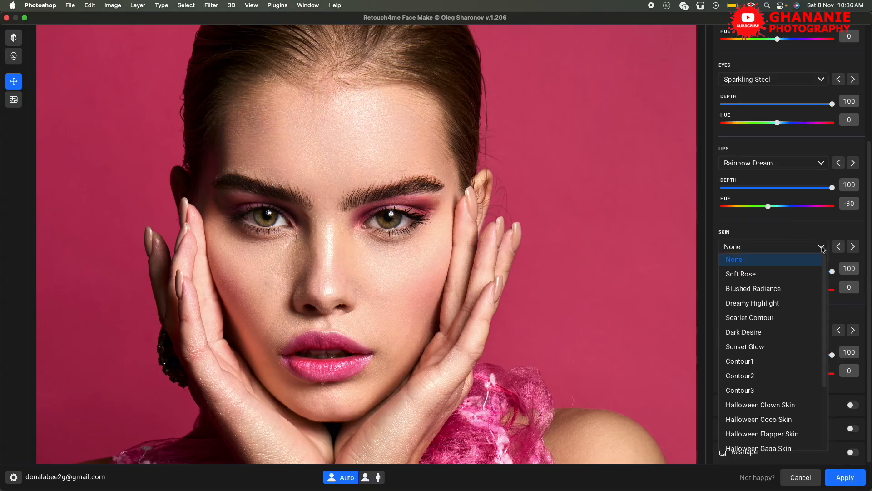
left_click(821, 247)
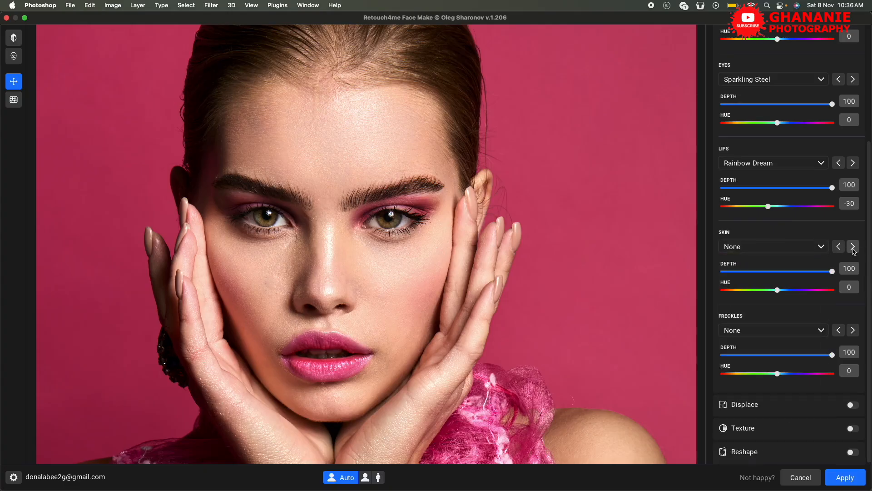
left_click(853, 247)
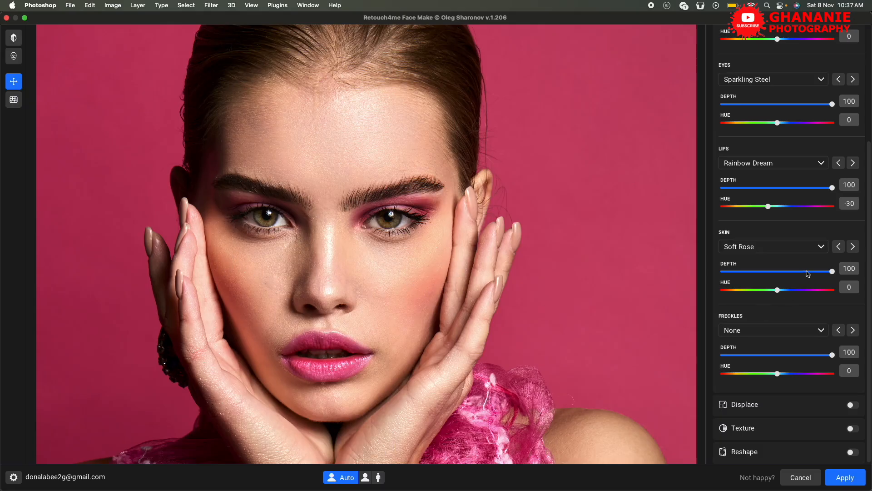
left_click(853, 247)
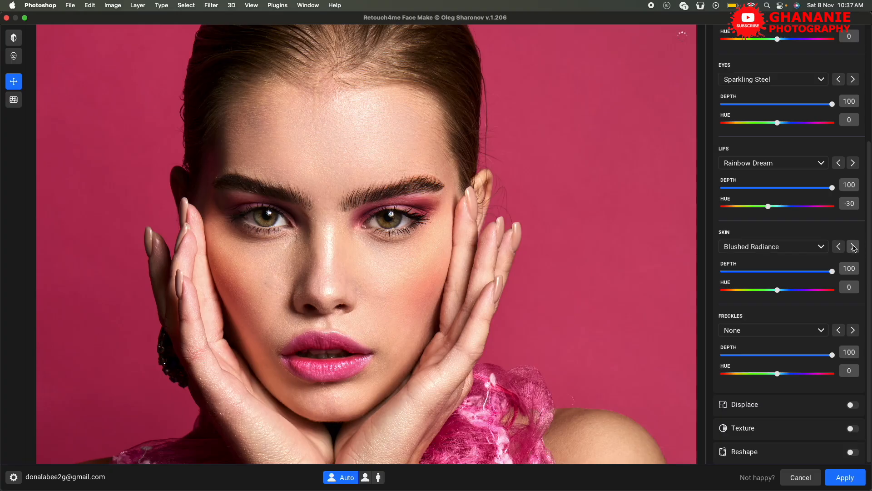
left_click(854, 247)
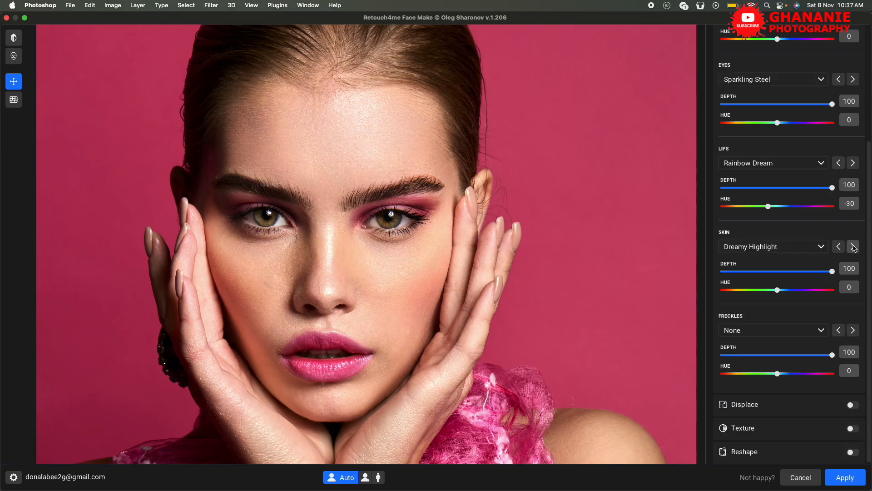
left_click(853, 247)
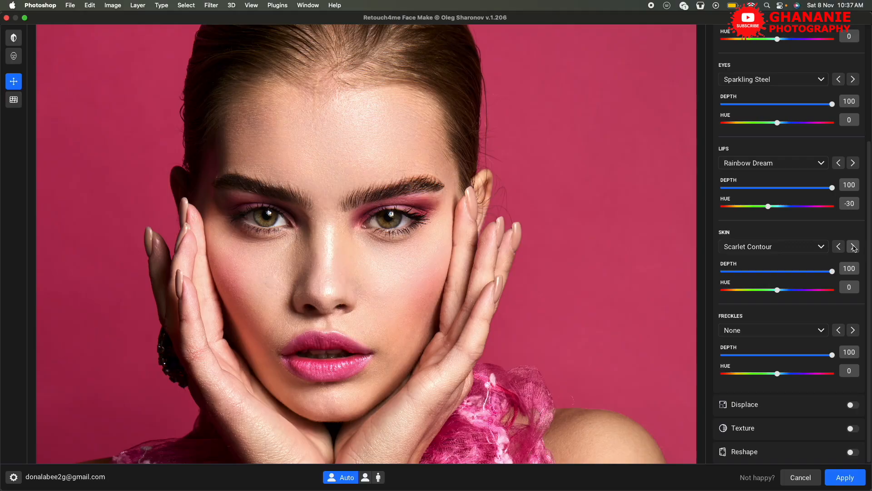
left_click(853, 247)
left_click(853, 247)
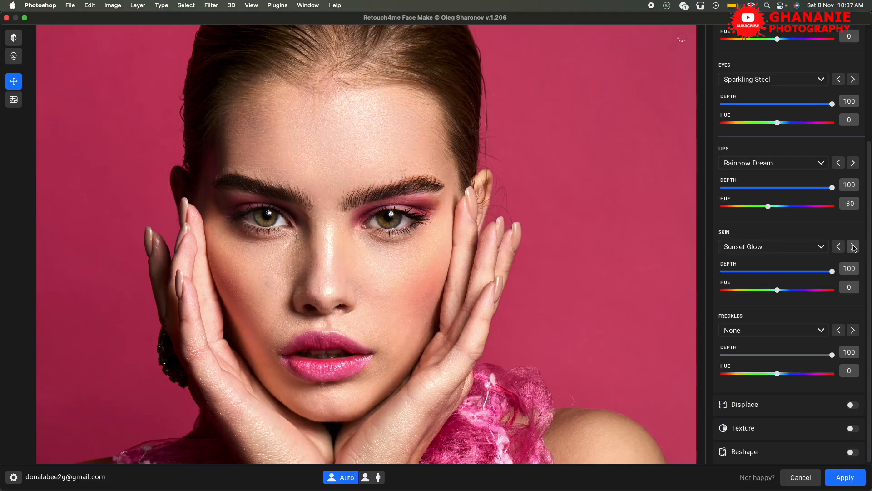
left_click(853, 247)
left_click(854, 247)
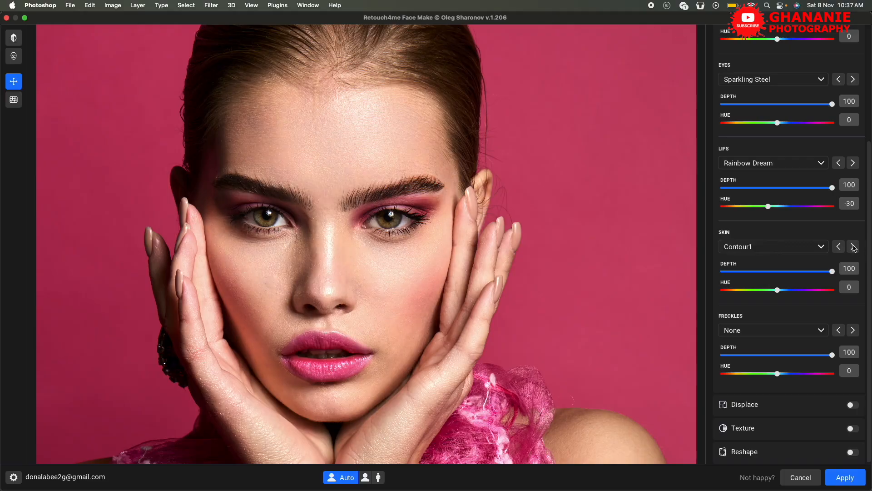
left_click(853, 247)
left_click(853, 247)
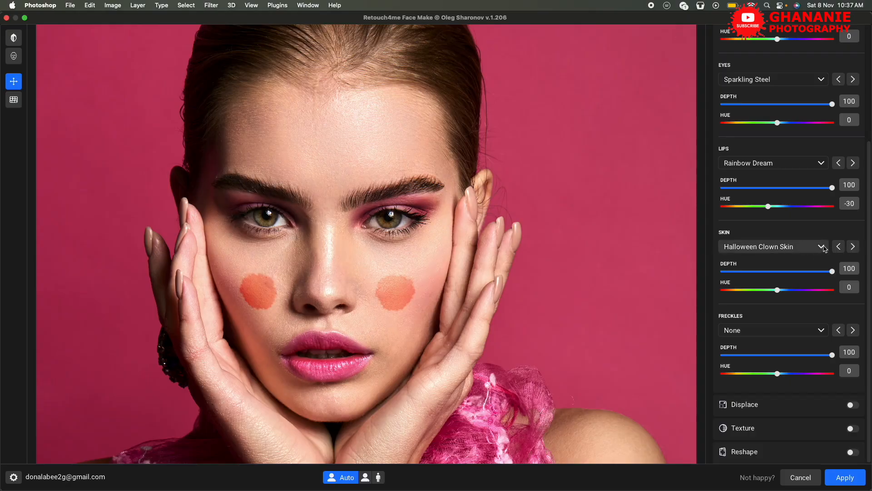
left_click(854, 248)
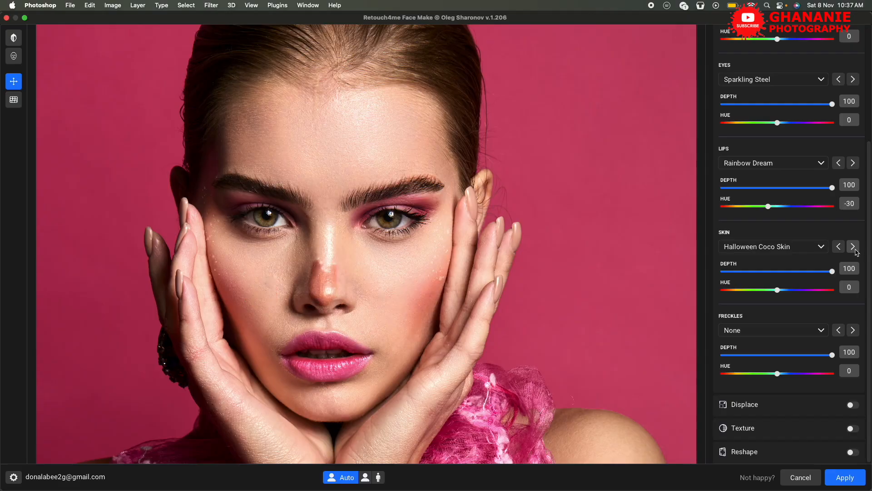
left_click(854, 249)
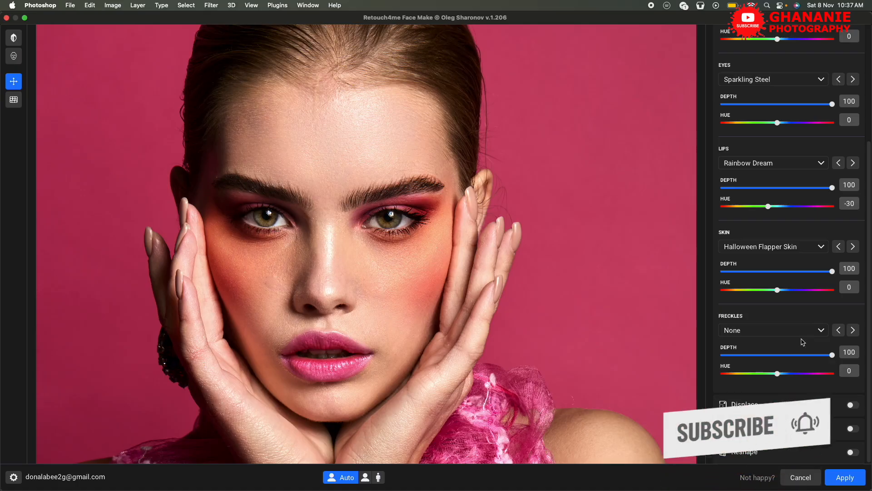
Browse the freckles styles and apply Nature Touch.
left_click(825, 334)
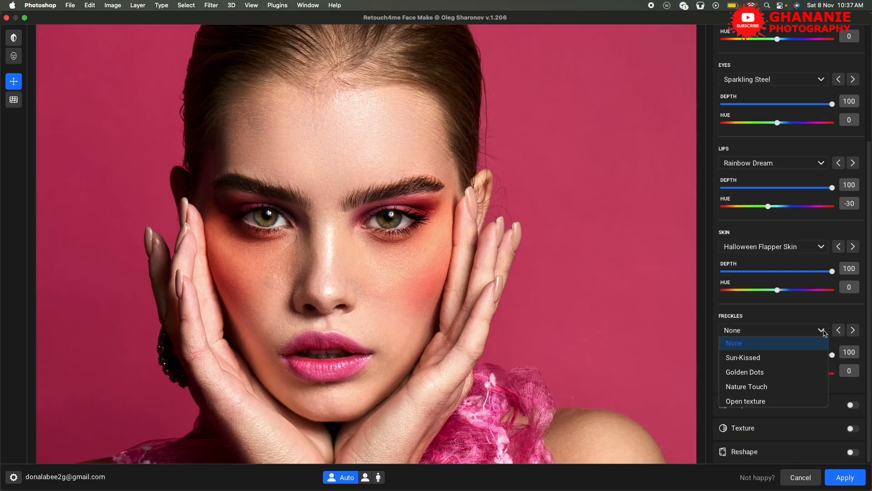
left_click(825, 333)
left_click(853, 331)
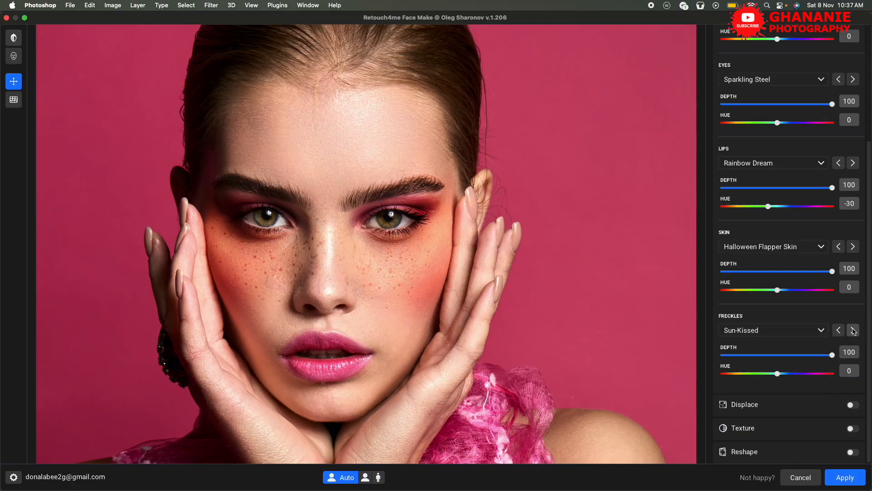
left_click(853, 331)
left_click(853, 330)
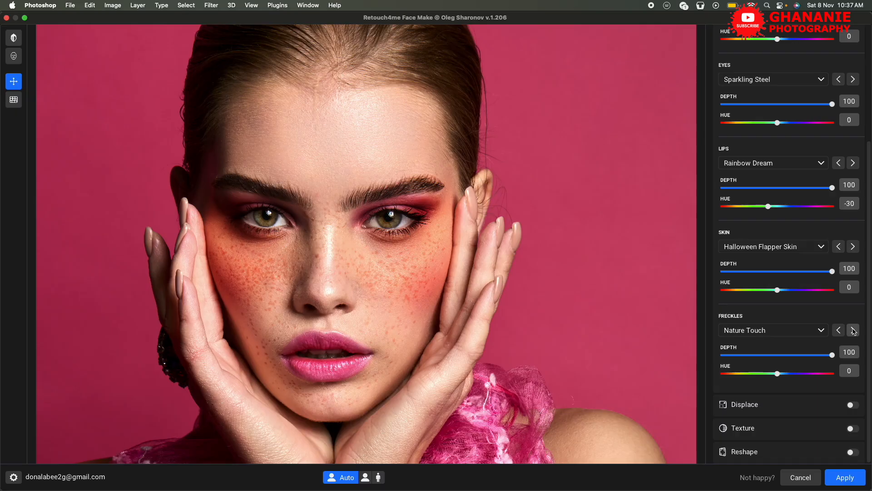
Try a shifted hue on the Nature Touch freckles and reset it.
mouse_move(779, 292)
left_mouse_down()
mouse_move(724, 292)
mouse_move(848, 285)
mouse_move(784, 297)
mouse_move(777, 289)
left_mouse_up()
mouse_move(780, 377)
left_mouse_down()
mouse_move(713, 374)
mouse_move(851, 370)
mouse_move(717, 376)
mouse_move(826, 377)
mouse_move(770, 379)
left_mouse_up()
double_click(769, 373)
Collapse the Makeup settings and compare the portrait with and without the makeup and against the original.
scroll(796, 154, "up", 5)
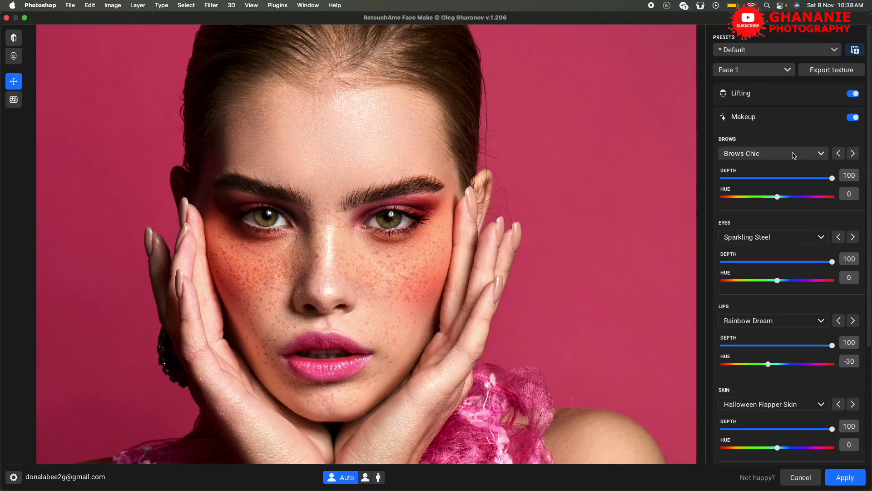
left_click(792, 118)
left_click(852, 118)
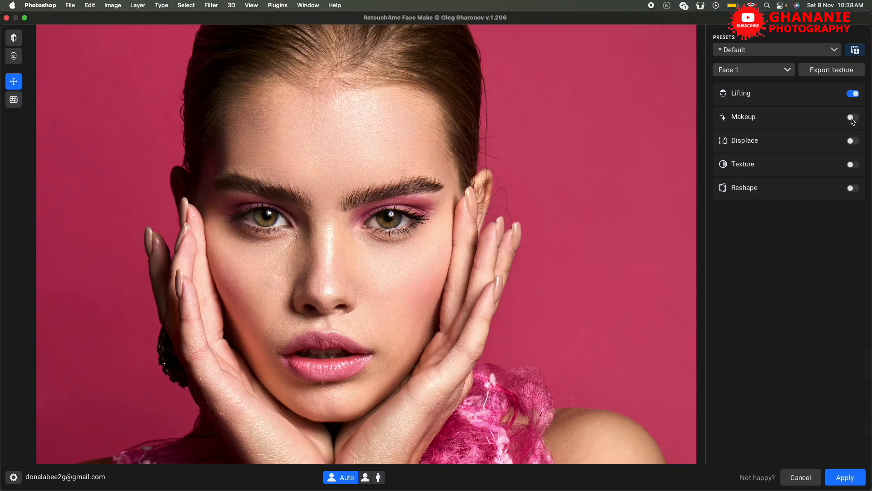
left_click(853, 119)
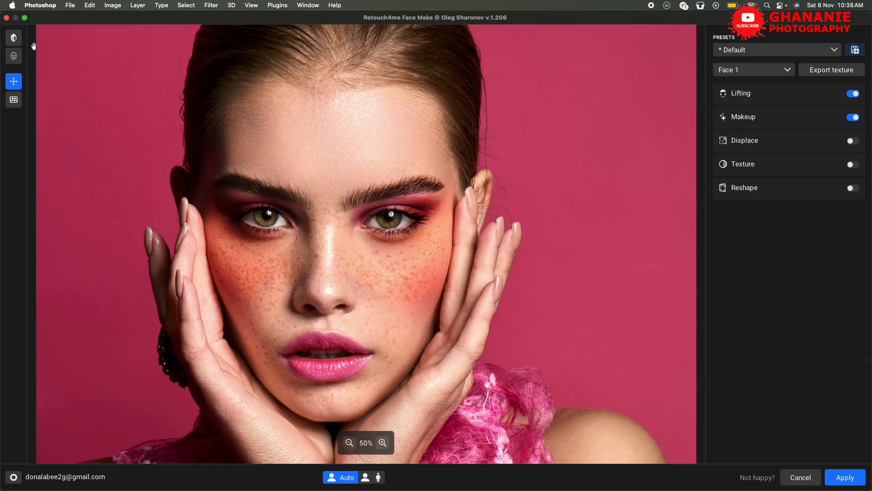
left_click(14, 40)
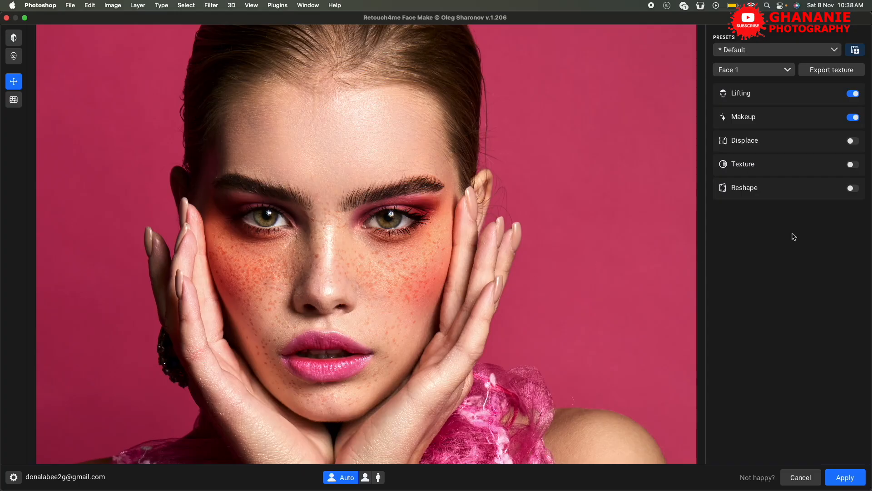
Expand the Displace settings, choose the Big Eyes shape and enable the Displace effect.
left_click(827, 146)
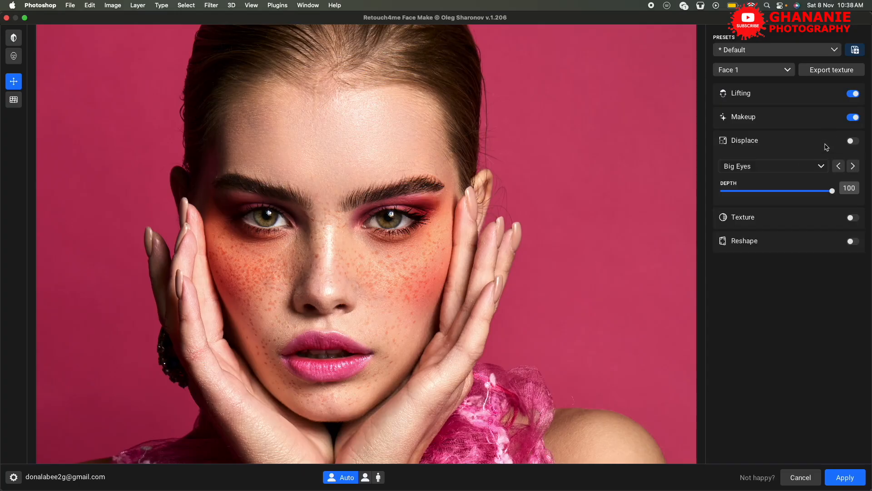
left_click(822, 166)
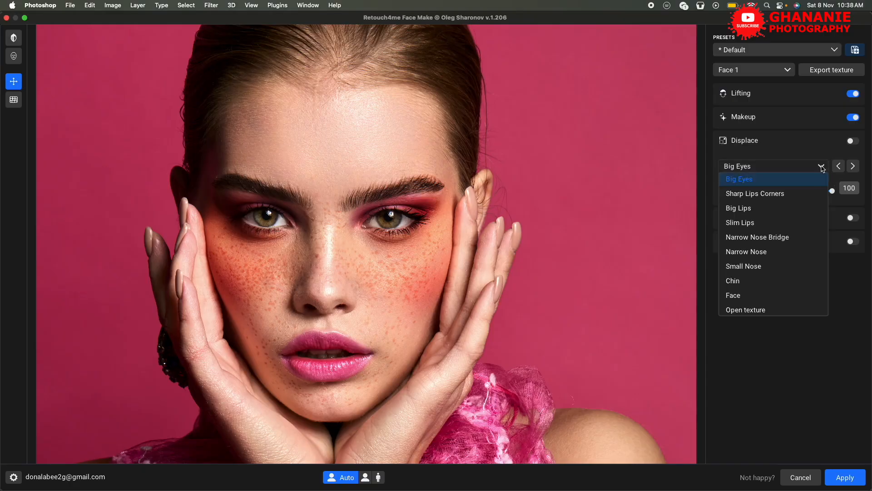
left_click(800, 183)
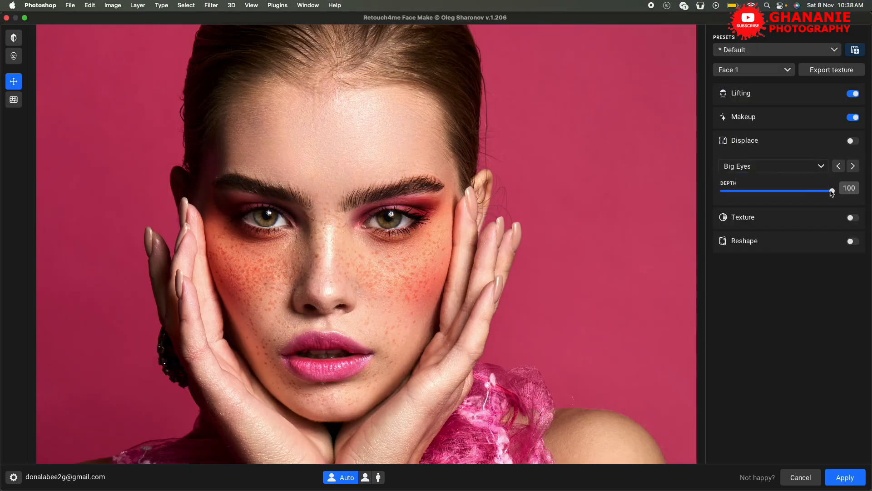
left_click(854, 142)
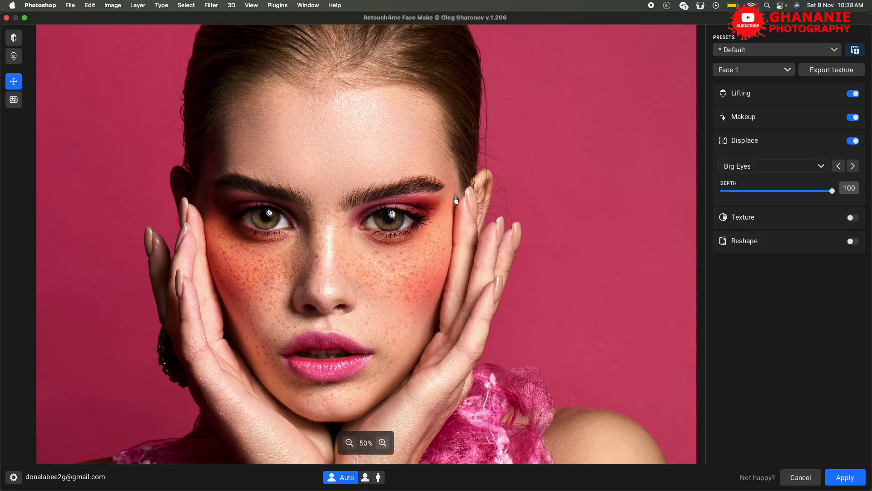
Set the Displace depth of the Big Eyes shape to 58, review the other displacement shapes and apply the Face Make effects.
left_click_drag(832, 191, 787, 207)
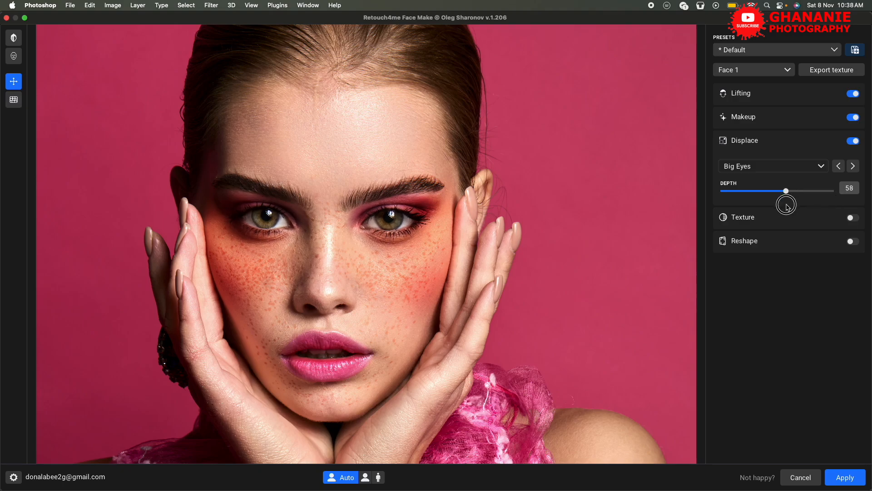
left_click(822, 167)
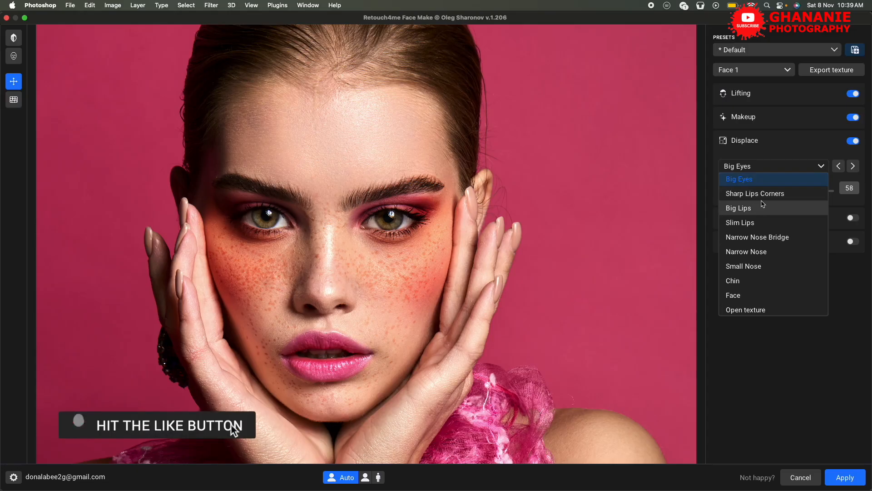
left_click(822, 166)
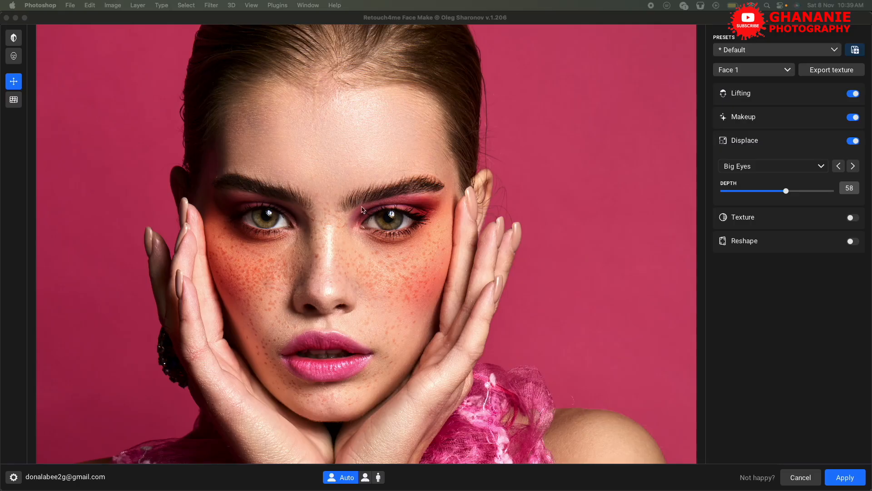
left_click(846, 479)
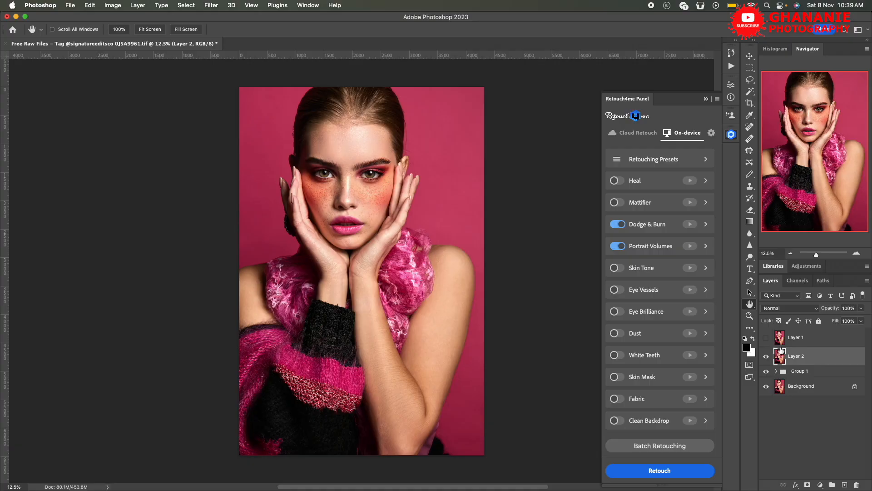
Compare the portrait with and without Layer 2 and inspect the made-up eyes and freckled cheeks up close.
left_click(767, 357)
left_click(766, 356)
key("super+plus")
key("super+plus")
key("super+plus")
key("super+plus")
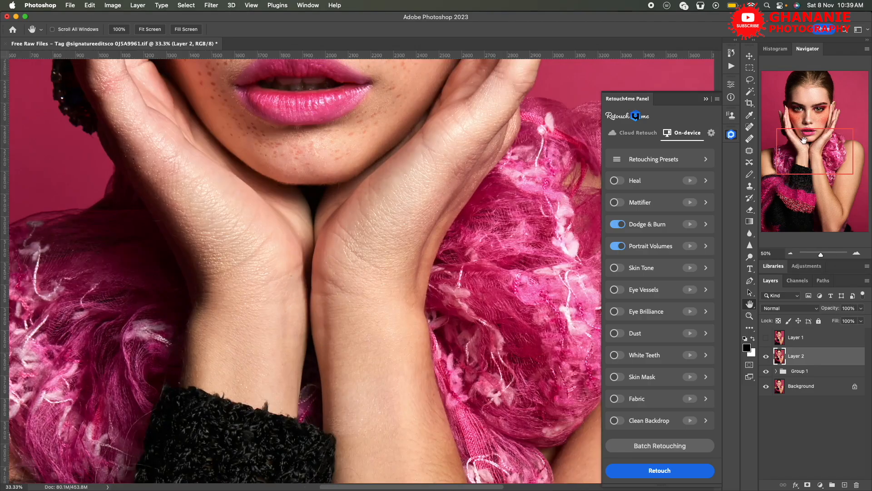
left_click_drag(804, 144, 802, 110)
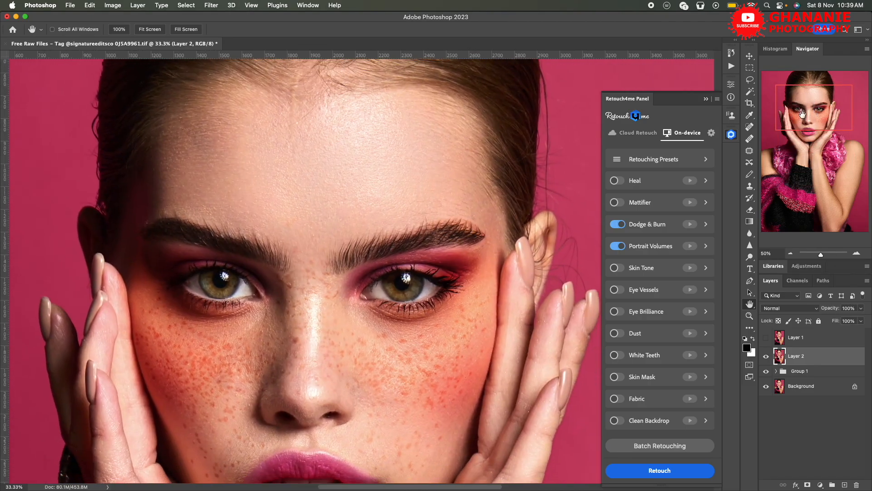
Compare the whole face with and without the Layer 2 makeup at 25% zoom.
key("super+minus")
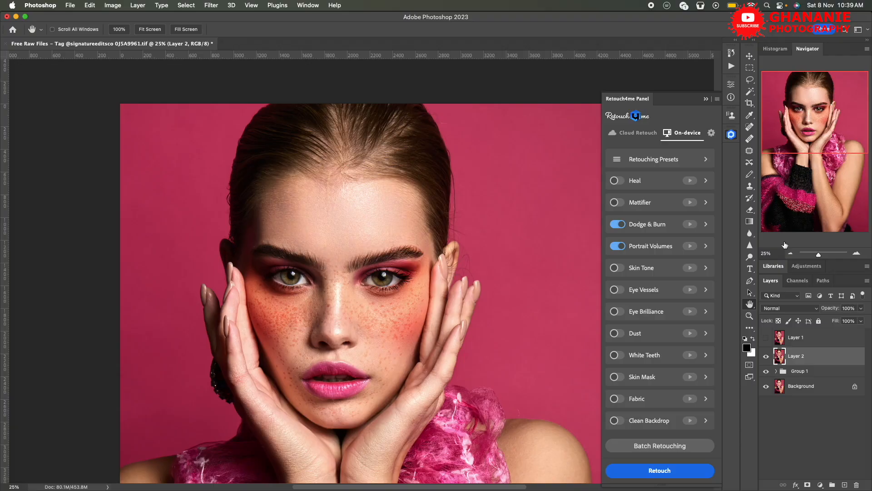
left_click(767, 357)
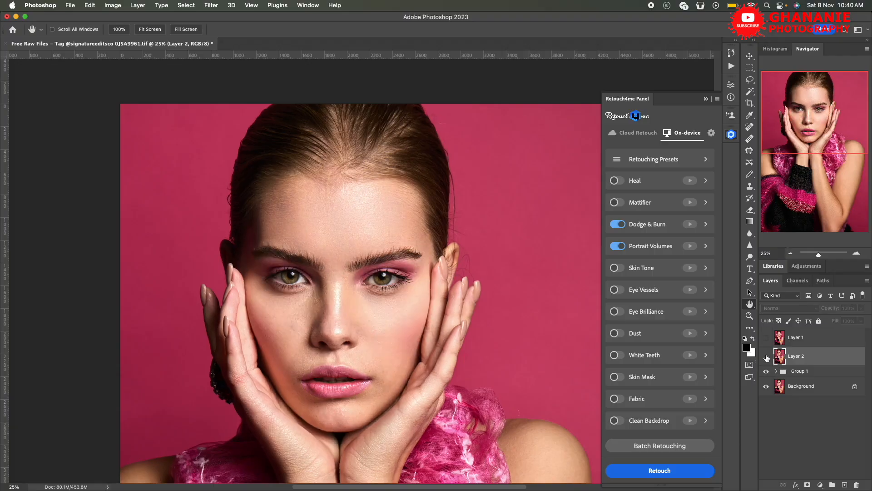
left_click(766, 357)
left_click(766, 357)
left_click(767, 357)
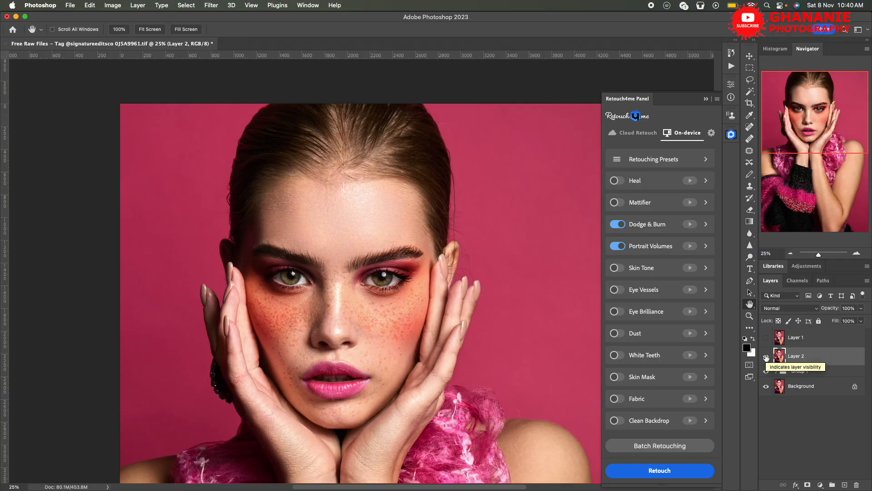
left_click_drag(795, 140, 796, 149)
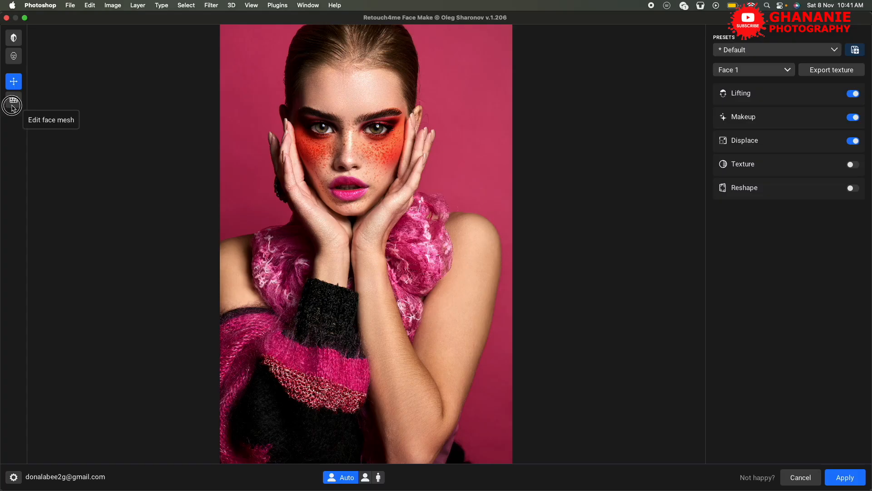
Turn on face mesh editing in Face Make and adjust the mesh along the cheek beside the raised hand.
left_click(12, 105)
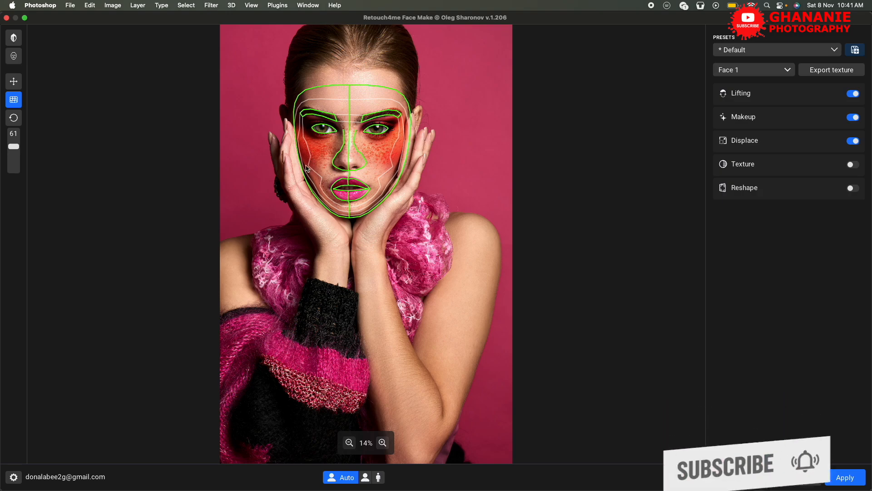
left_click_drag(303, 166, 335, 162)
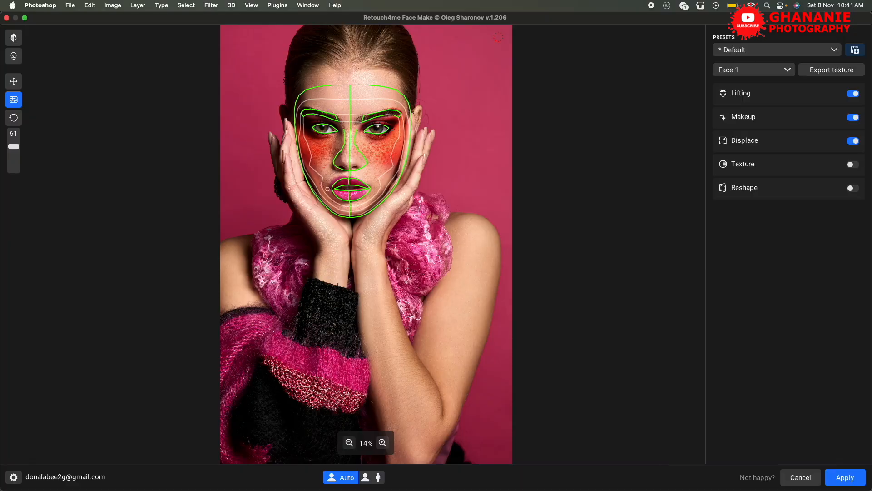